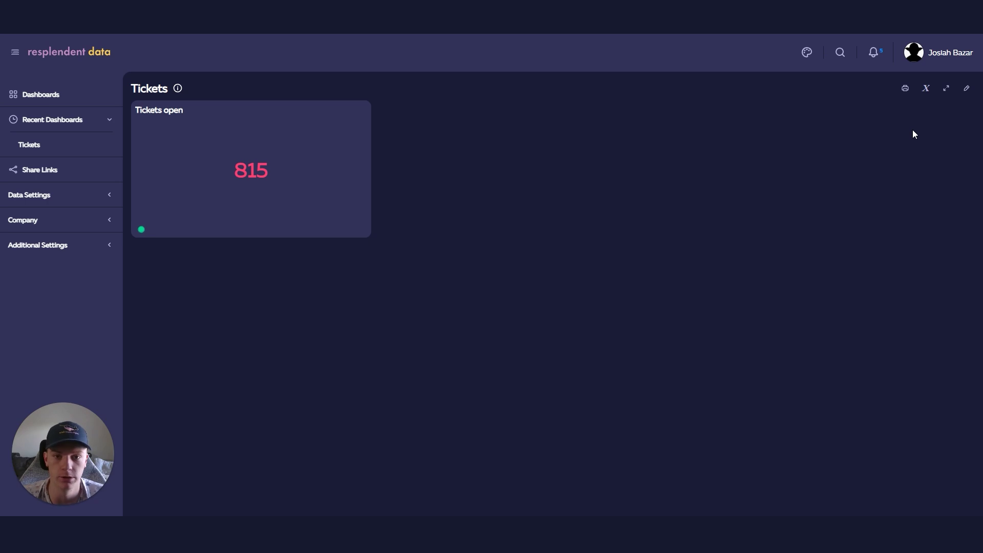
Step: Open the Tickets dashboard for editing and add a new pie chart widget
click(967, 90)
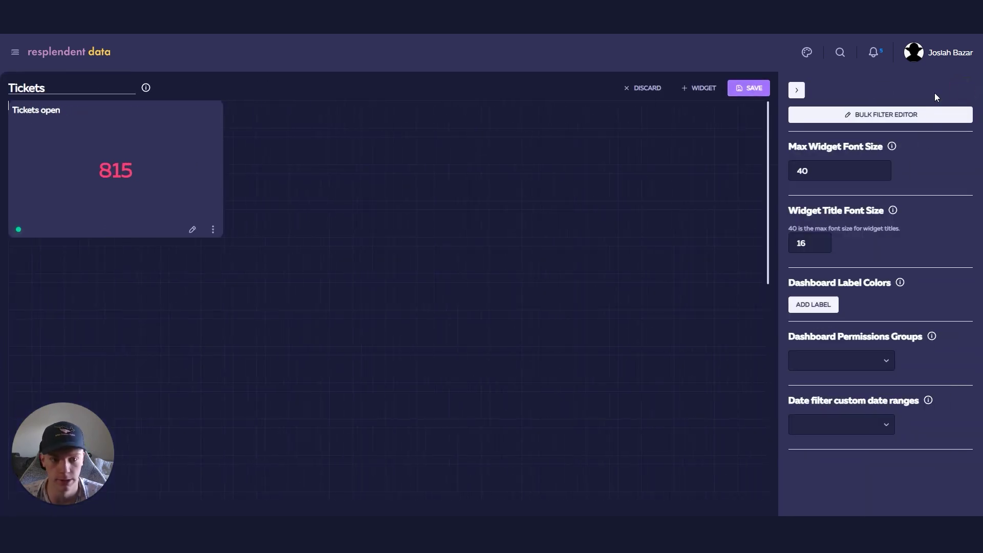
click(694, 89)
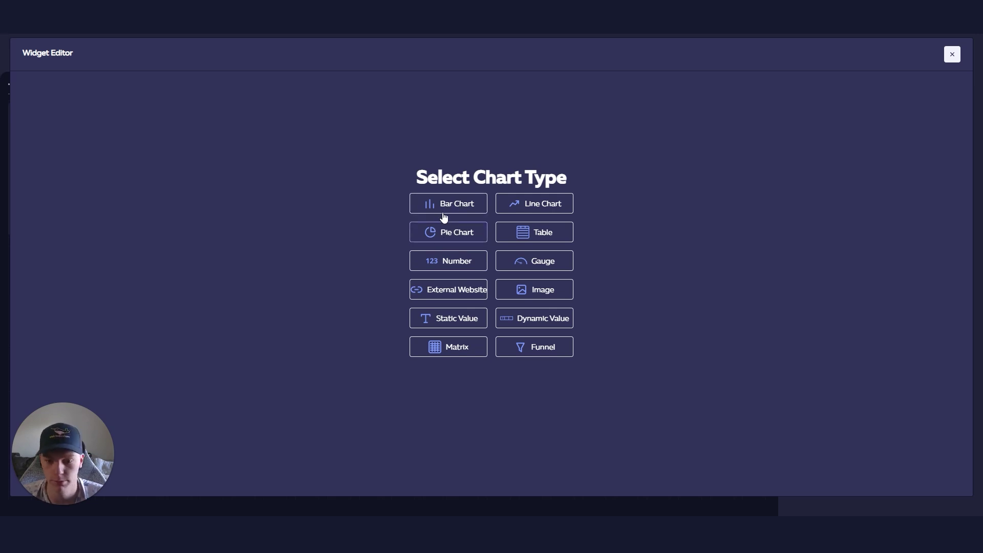
click(458, 235)
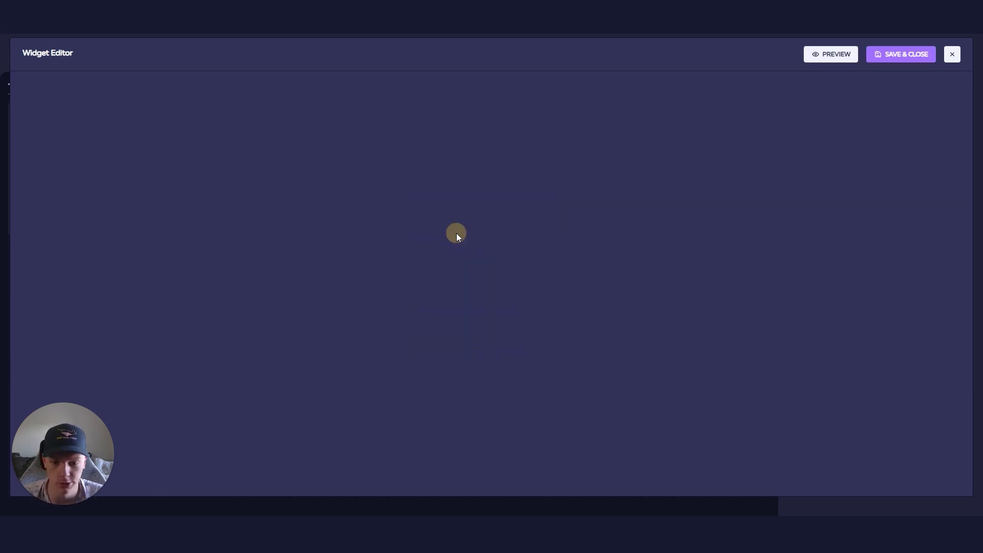
Step: Use the Tickets dataset for the pie chart and group it by the Resolved By column
click(132, 168)
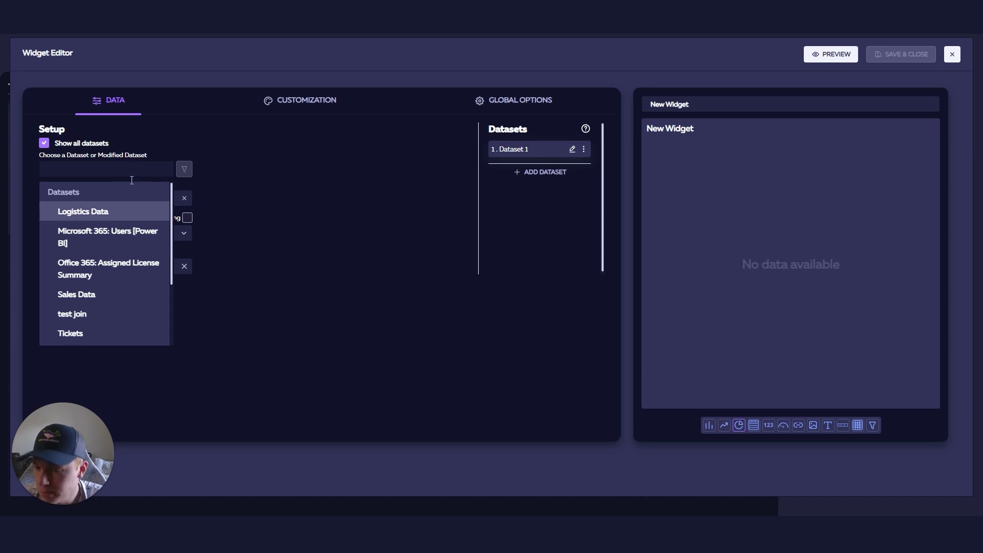
click(111, 337)
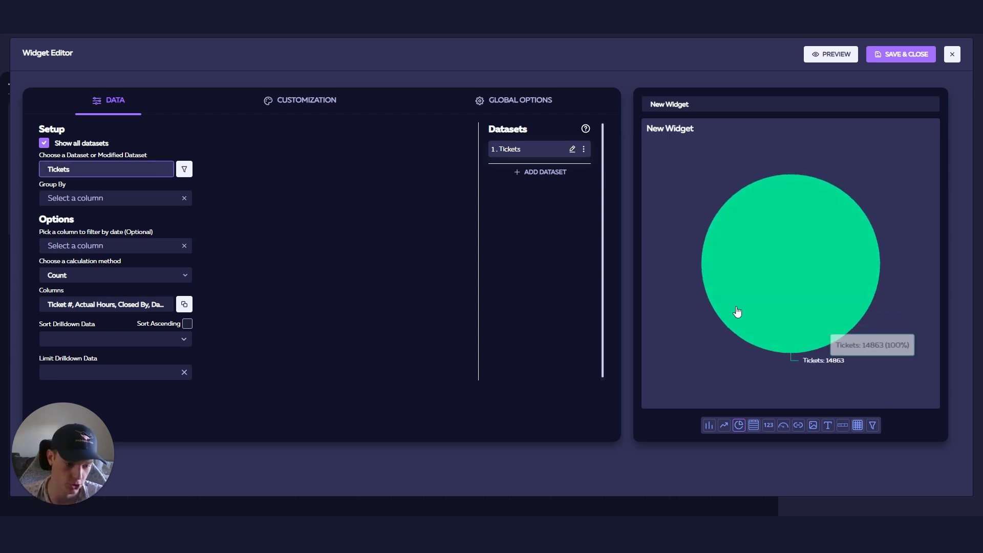
click(84, 192)
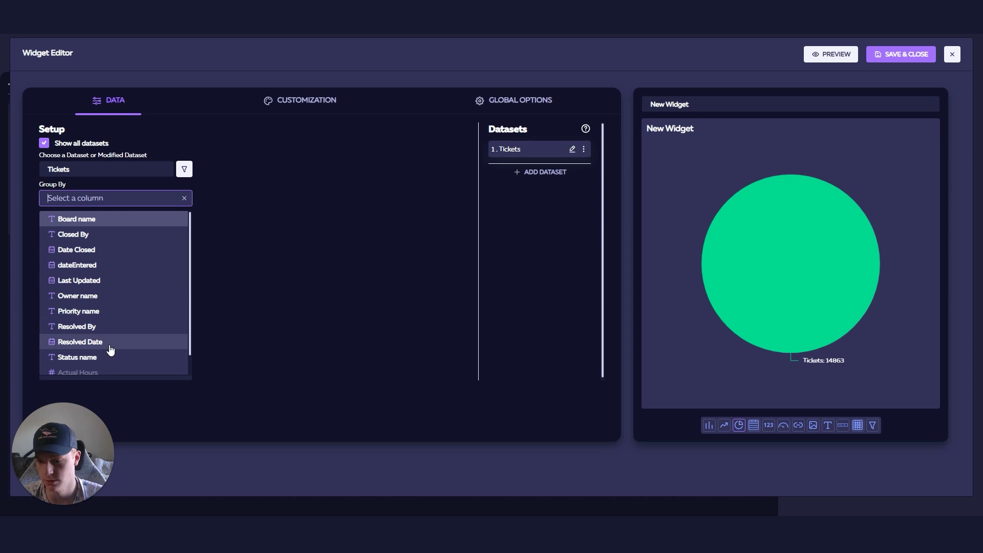
click(97, 329)
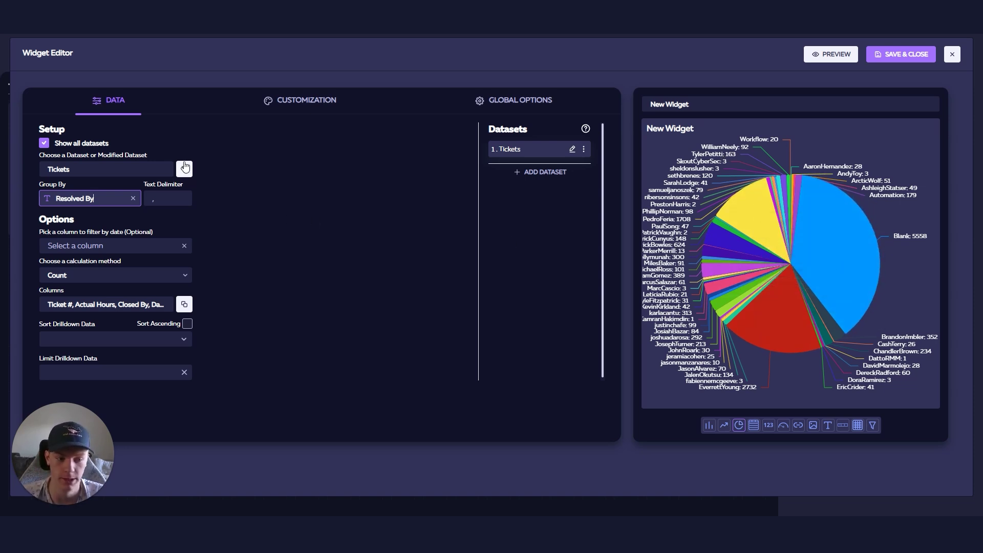
mouse_move(797, 262)
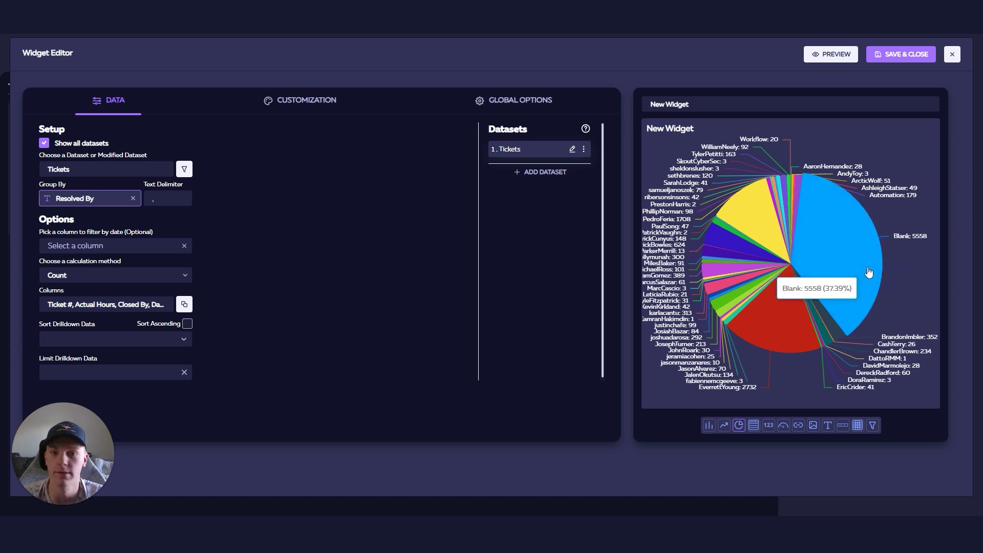
Step: Add a dataset filter condition with Resolved Date between First day of the week and End of this week
click(184, 171)
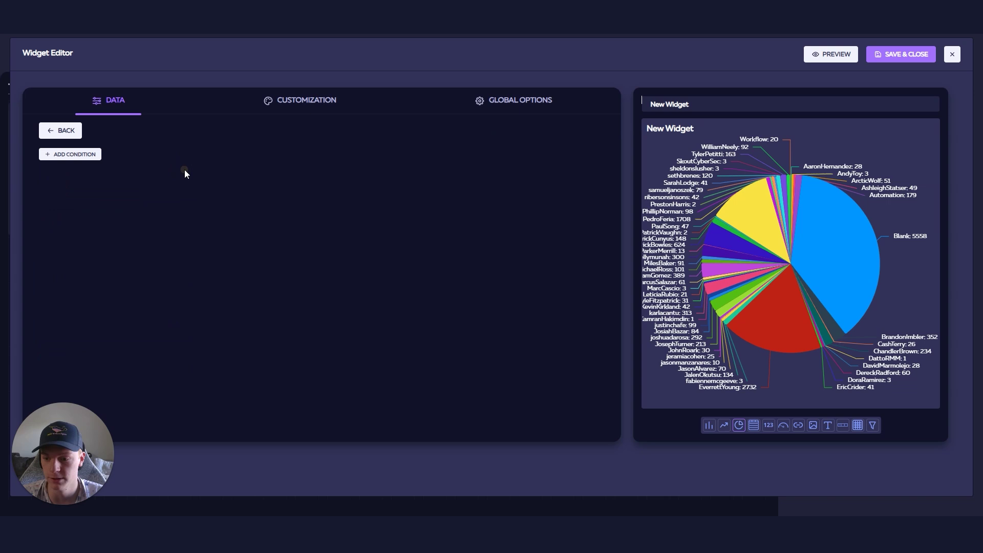
click(81, 156)
click(78, 174)
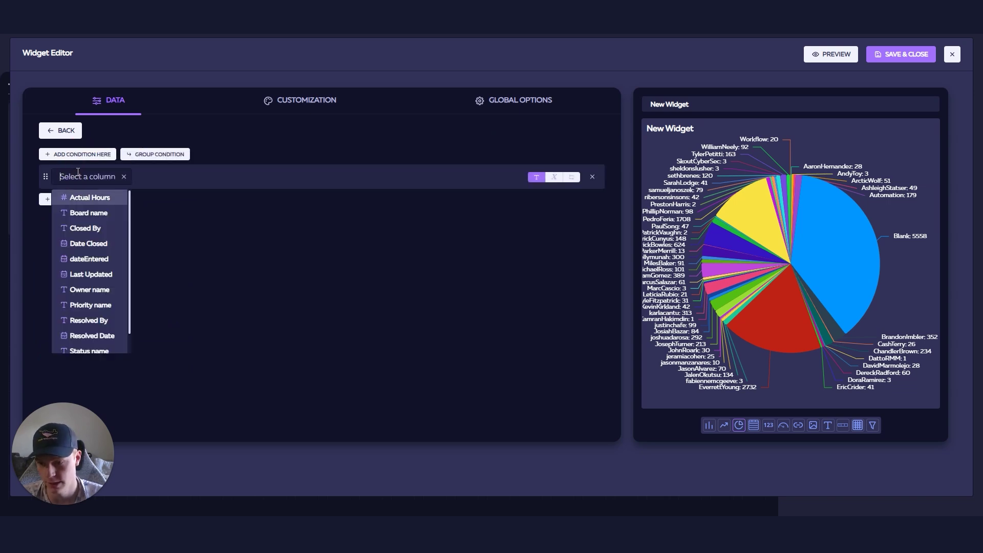
click(97, 335)
click(250, 177)
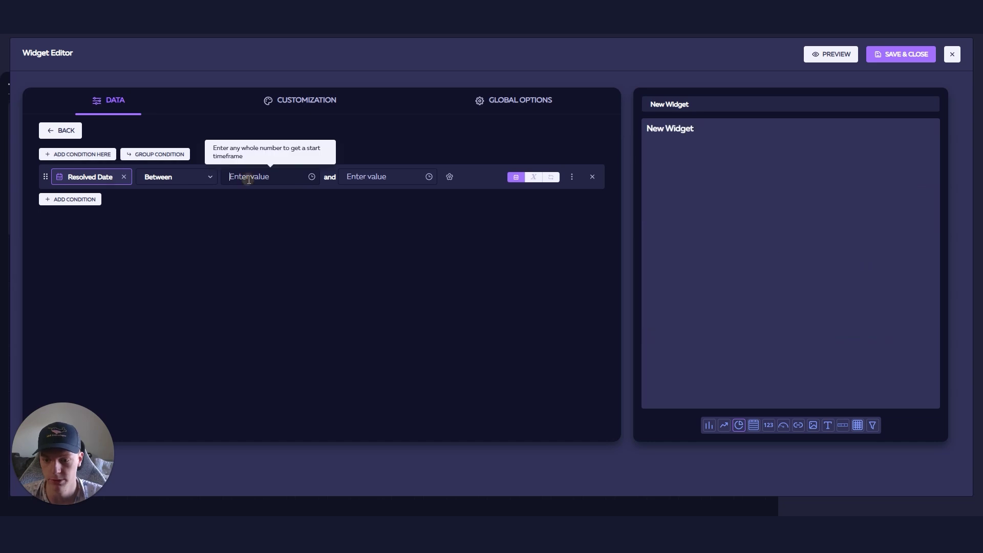
click(273, 273)
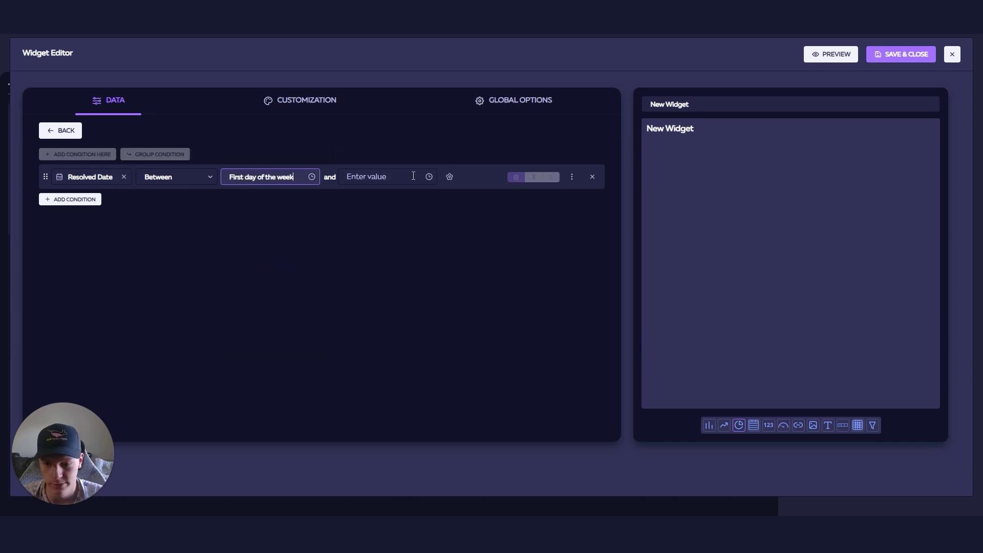
click(382, 177)
click(384, 275)
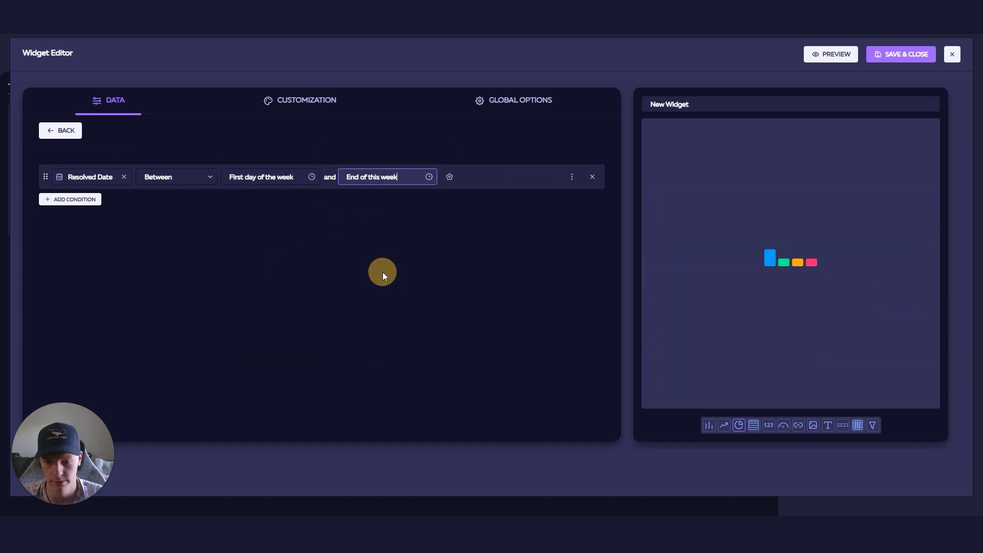
mouse_move(829, 306)
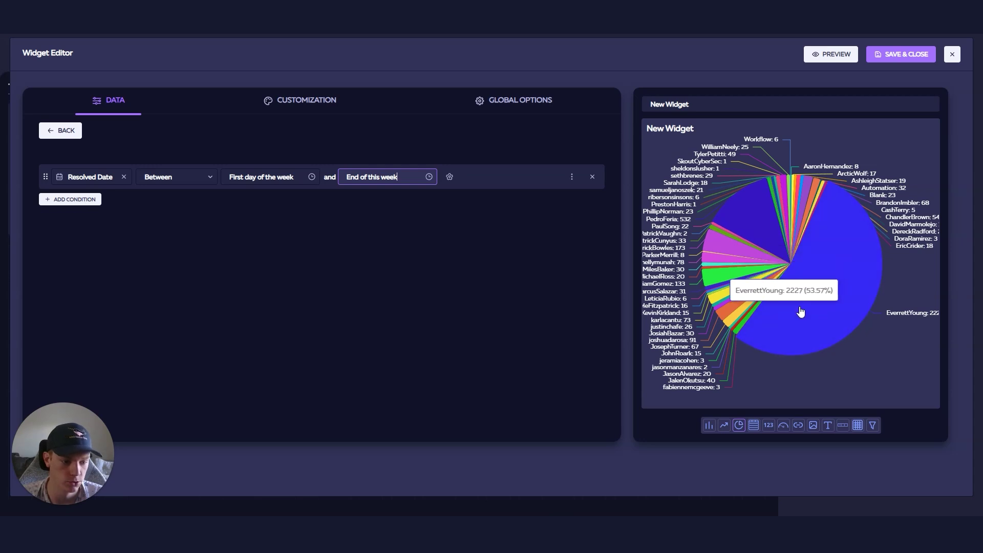
mouse_move(753, 276)
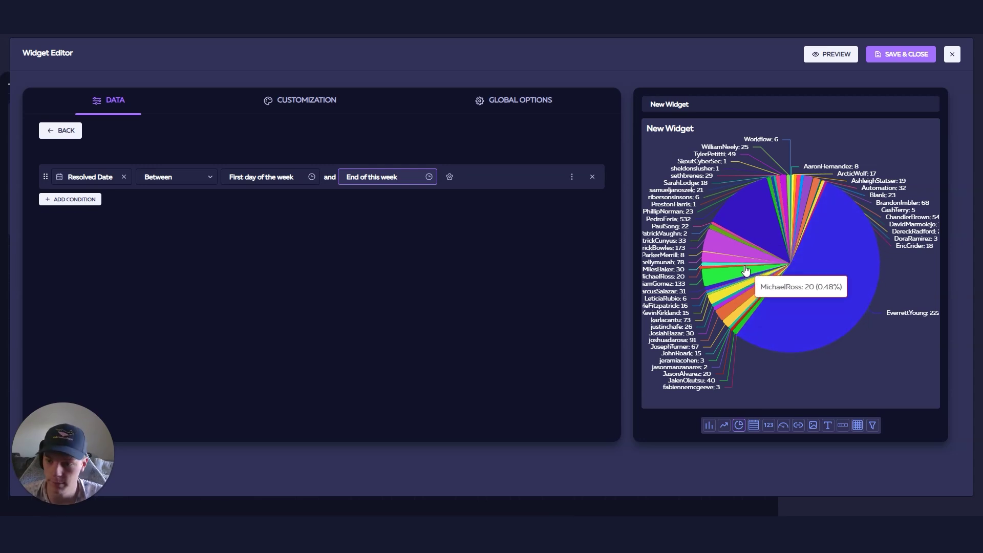
Step: Add a second filter condition requiring Actual Hours to be Greater than 0.0
click(81, 200)
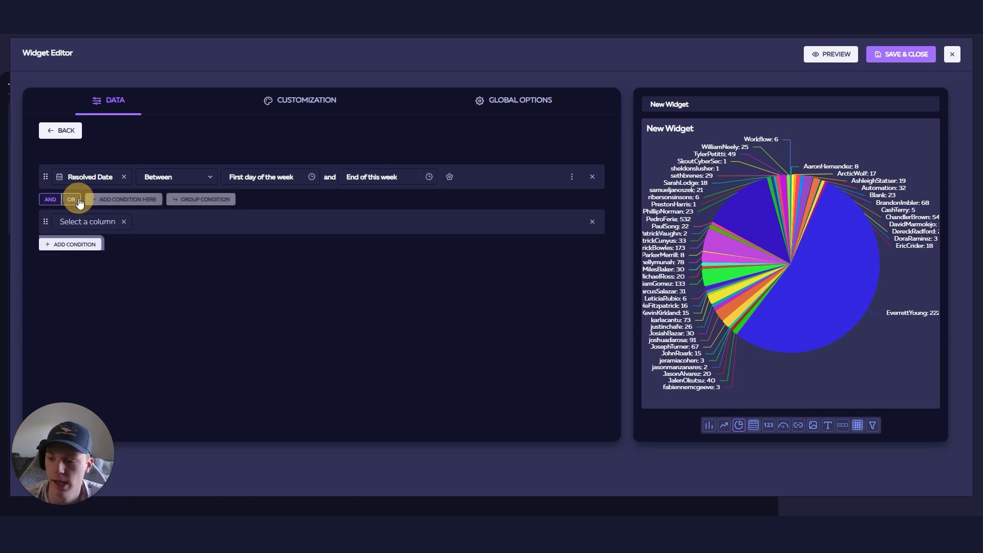
click(83, 225)
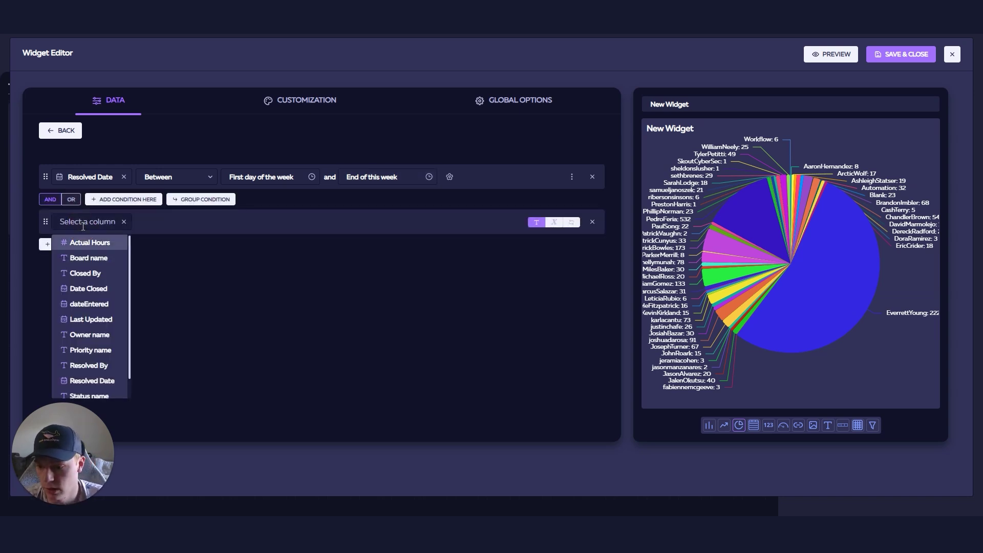
click(88, 243)
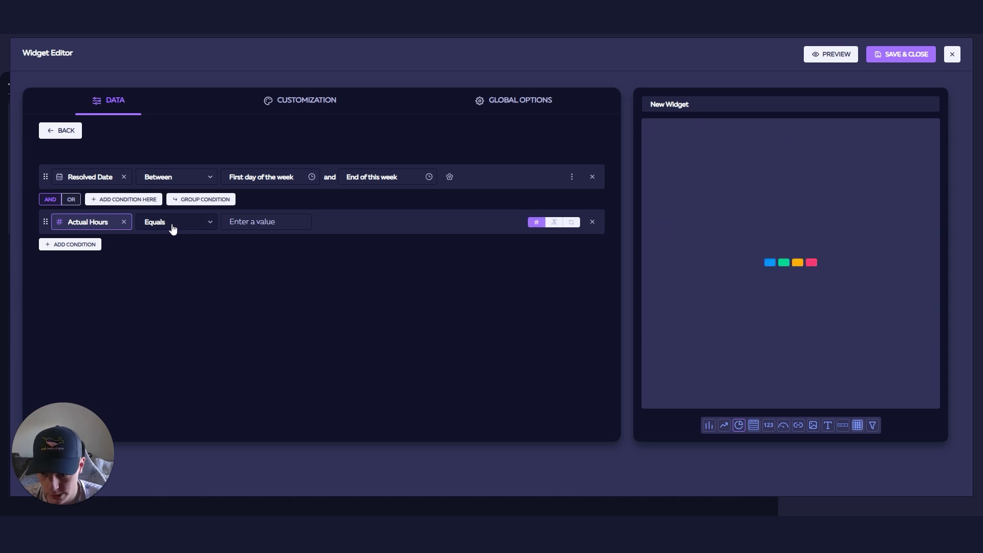
click(192, 228)
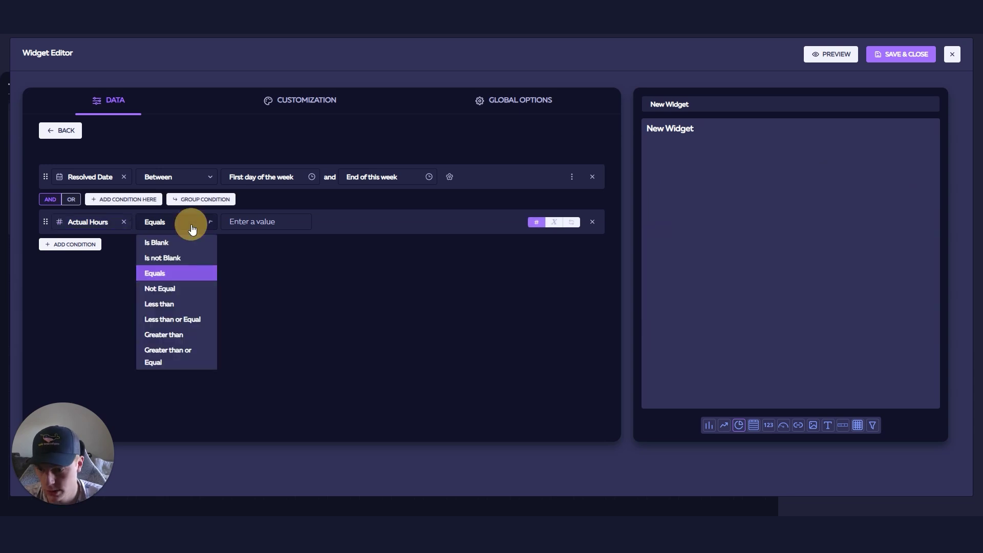
click(174, 335)
click(250, 222)
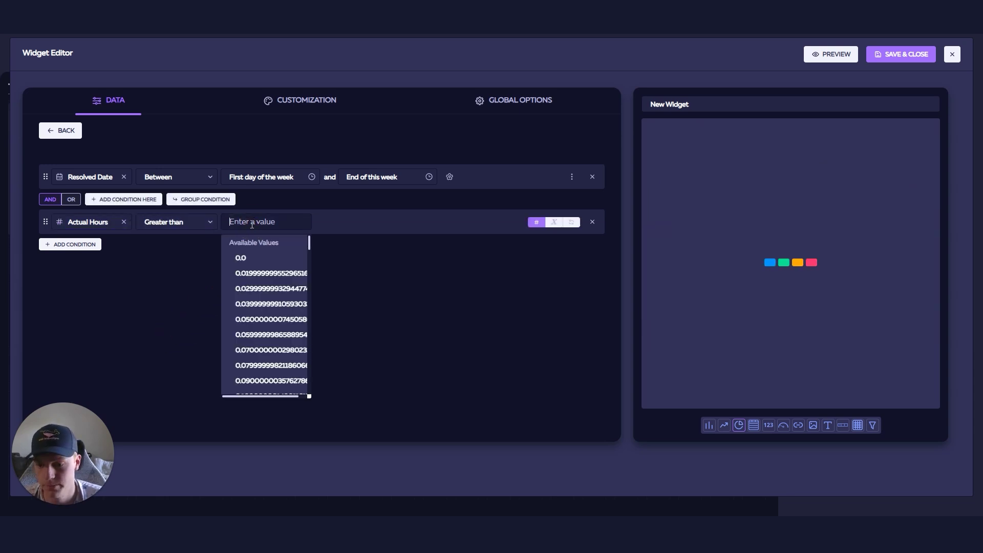
click(251, 258)
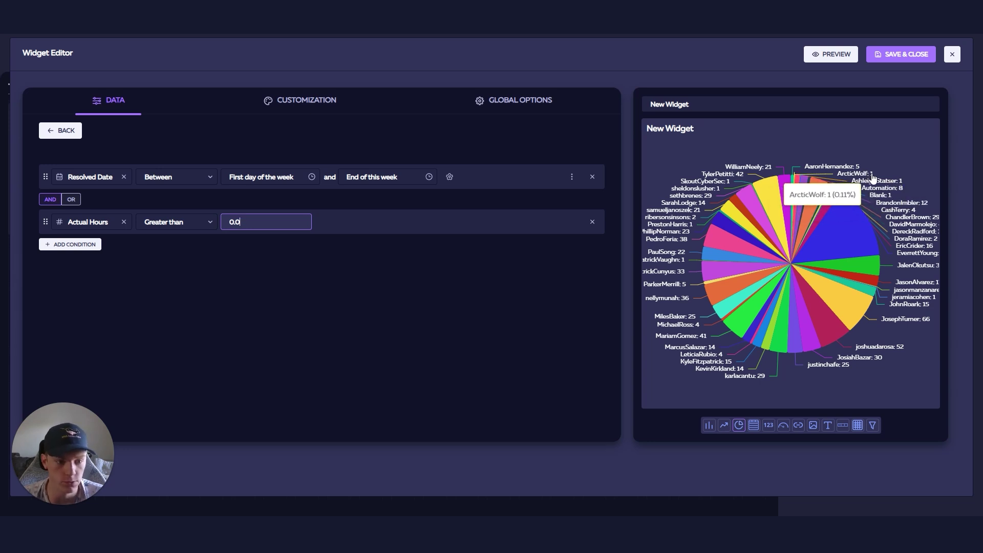
Step: Add a third filter condition on the Closed By column with the Not Equal operator and open its available values
click(76, 245)
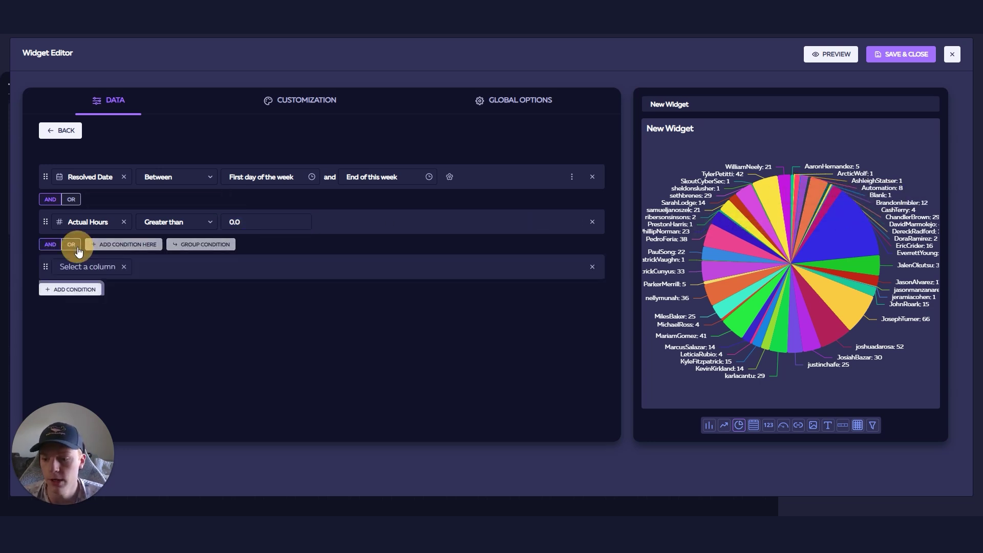
click(83, 268)
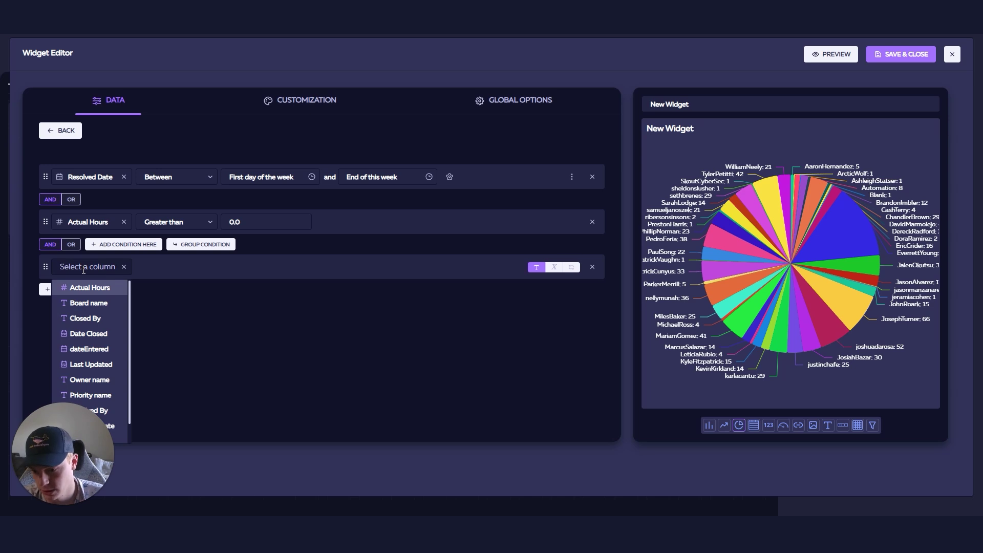
click(95, 318)
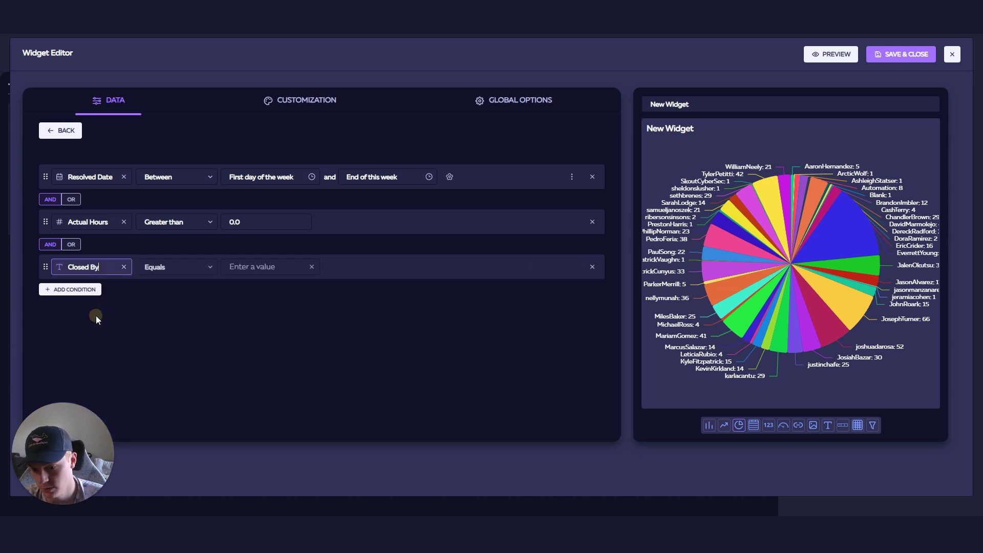
click(182, 267)
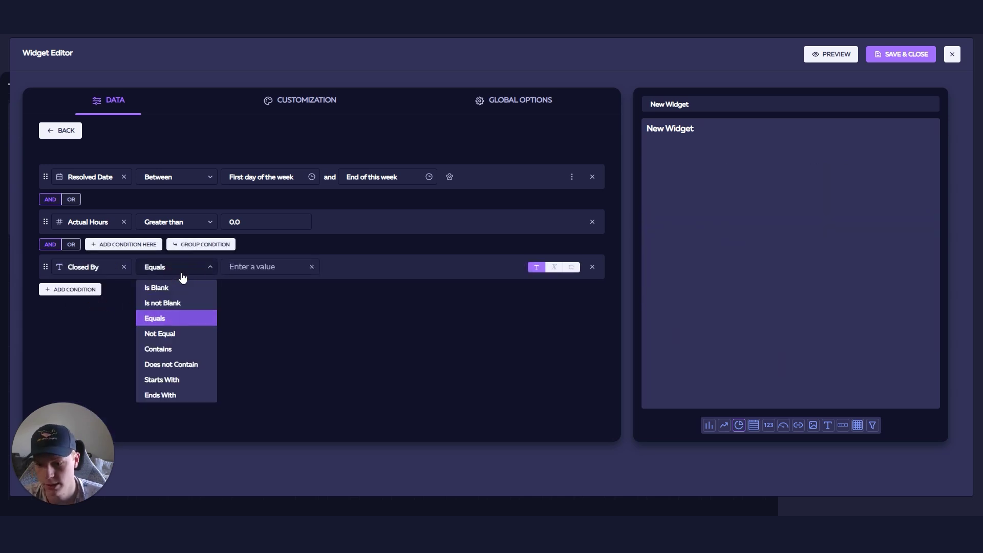
click(182, 334)
click(259, 267)
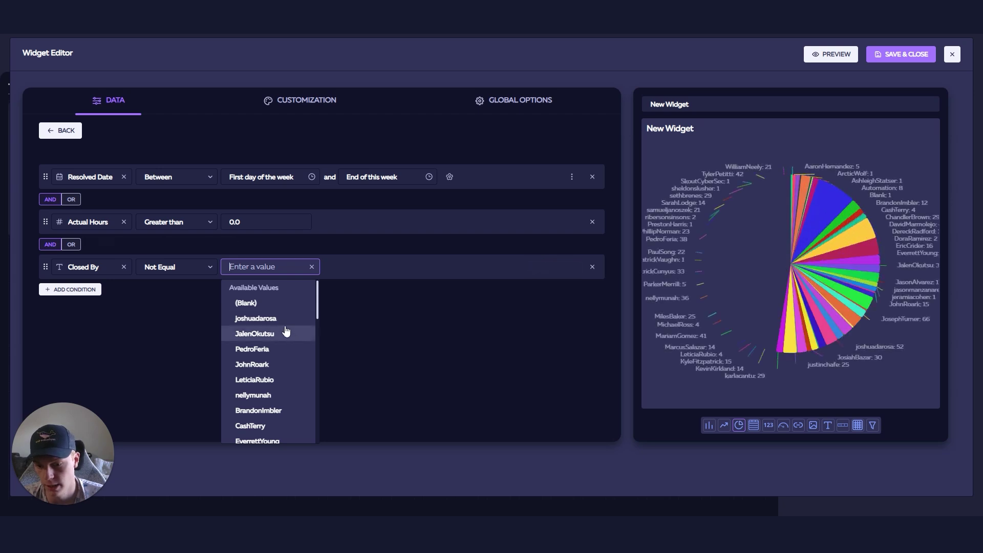
scroll(281, 318, down, 1)
scroll(280, 318, up, 1)
text(at)
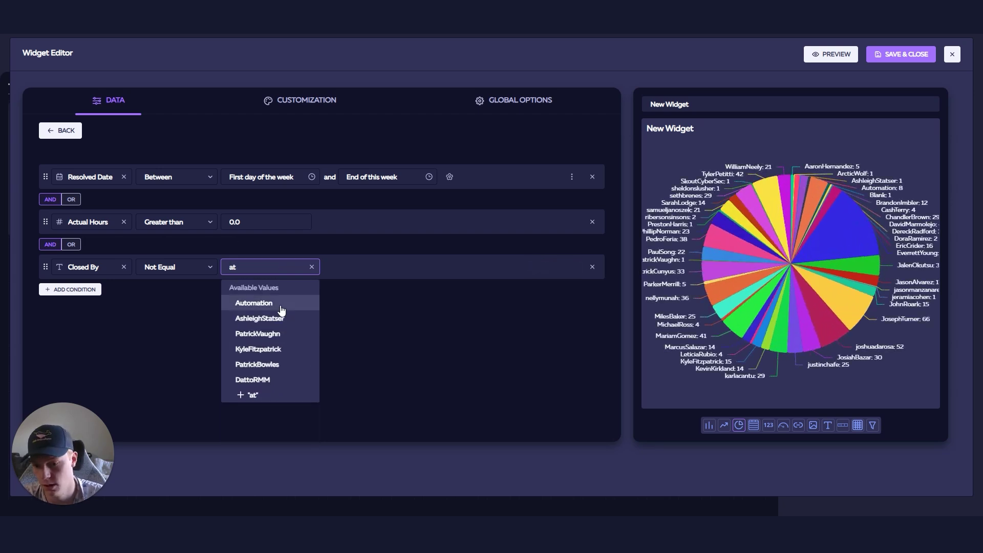
key(BackSpace)
text(rt)
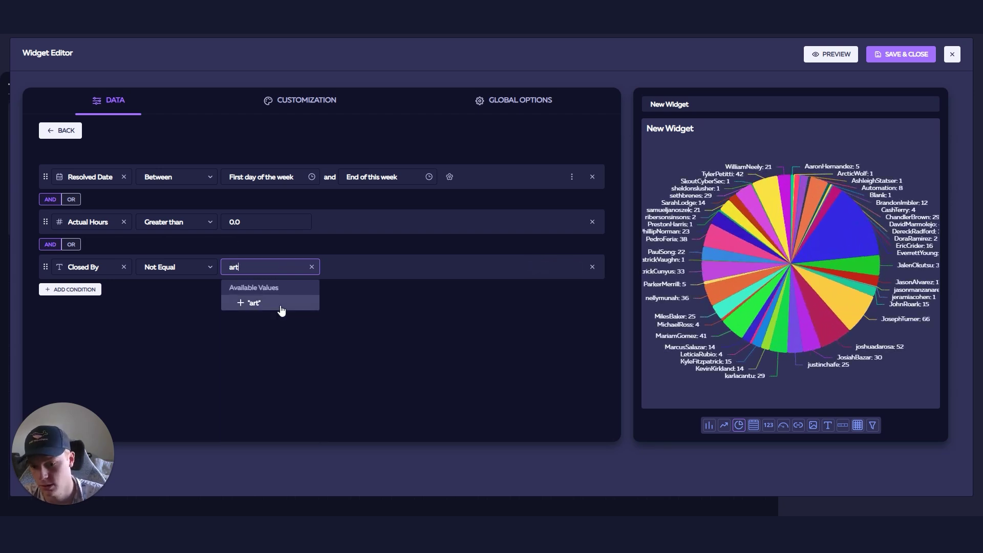
key(BackSpace)
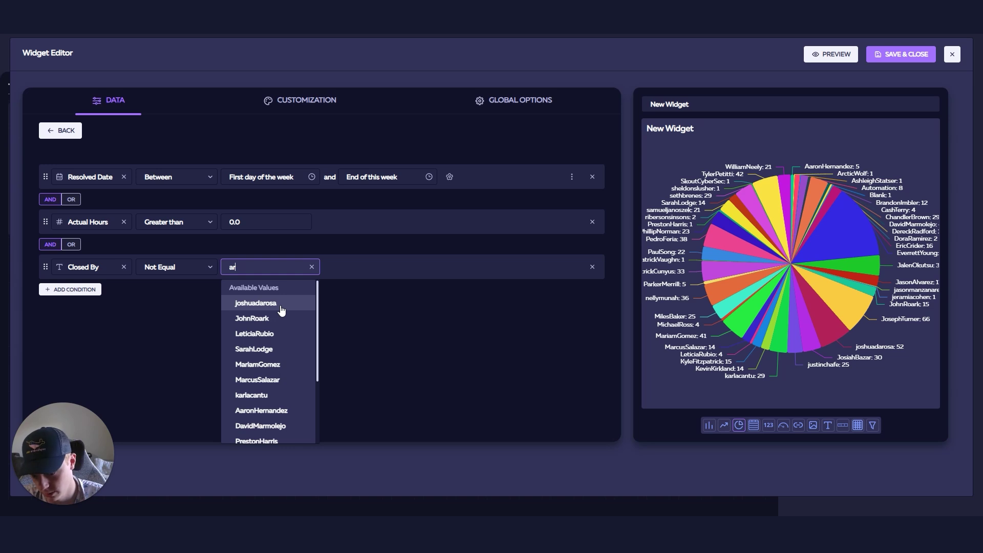
key(BackSpace)
key(BackSpace)
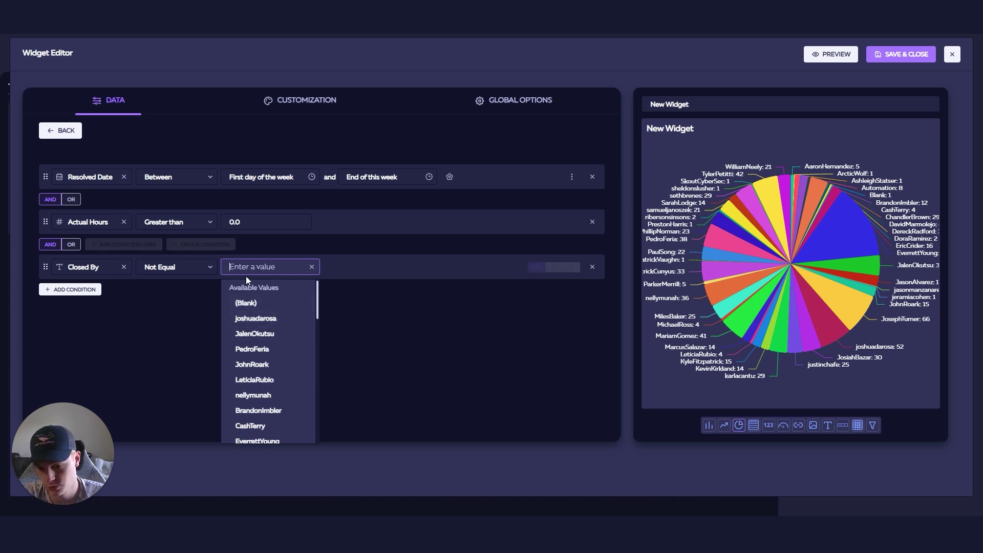
Step: Set Automation as the excluded value in the Closed By condition
text(aut)
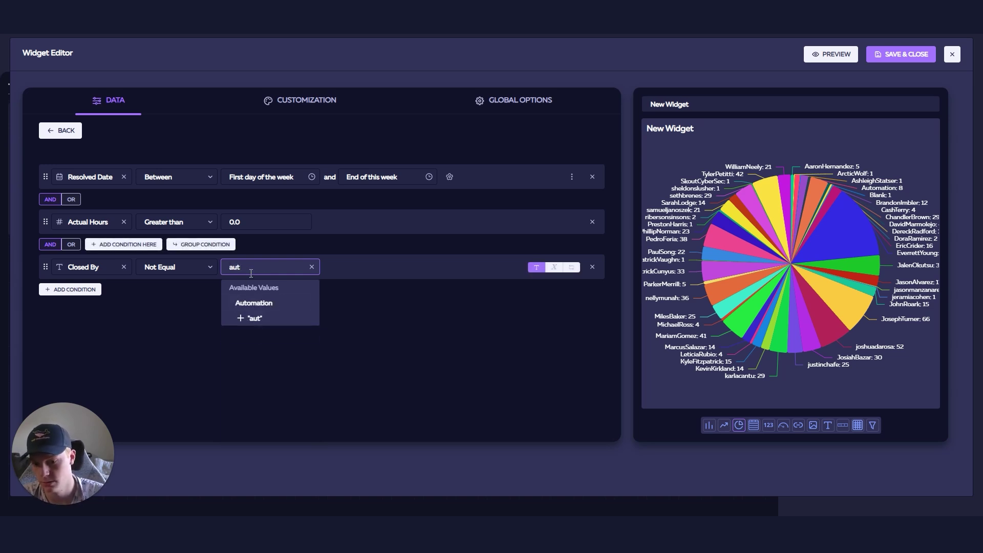
click(243, 303)
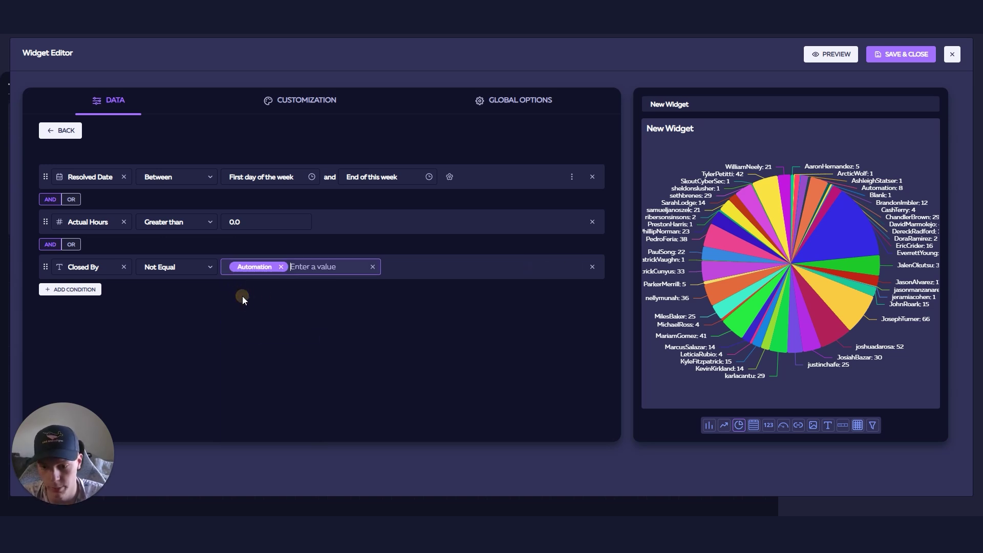
Step: Add ArcticWolf to the excluded values in the Closed By filter condition
click(296, 271)
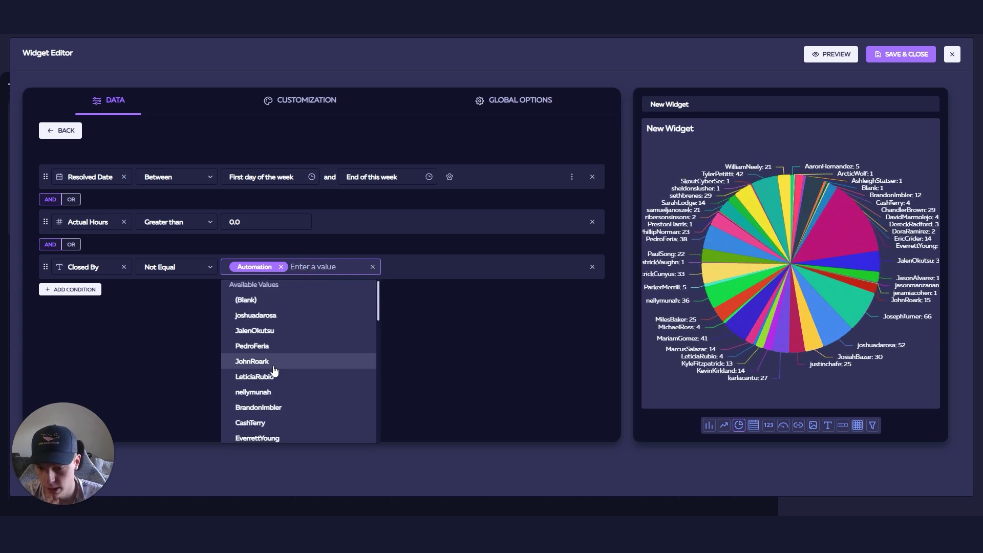
scroll(275, 370, down, 5)
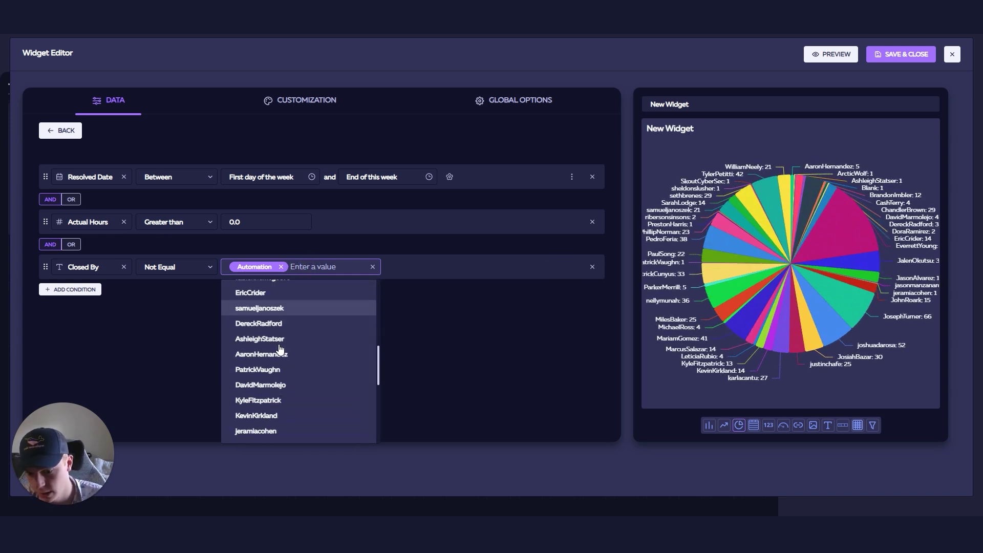
scroll(283, 357, down, 2)
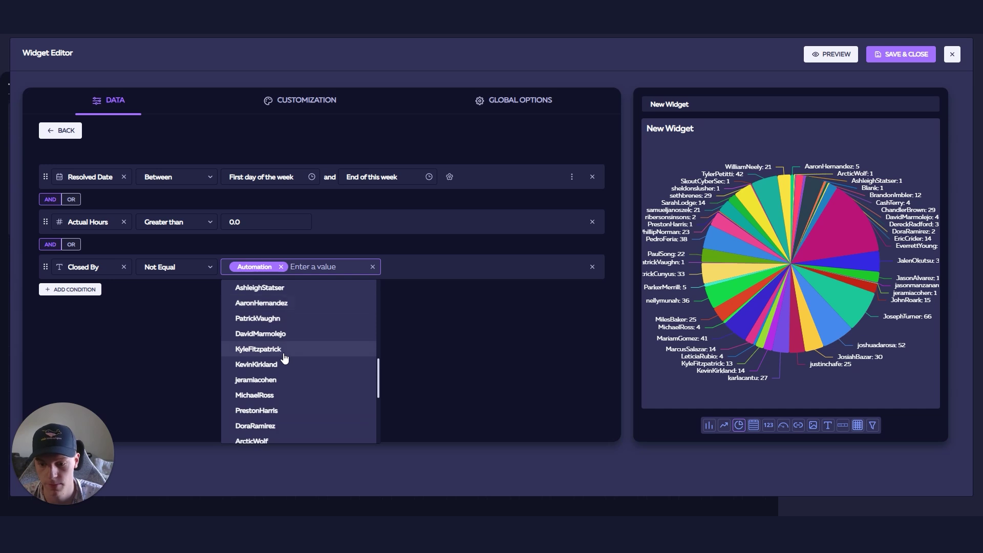
scroll(285, 353, down, 2)
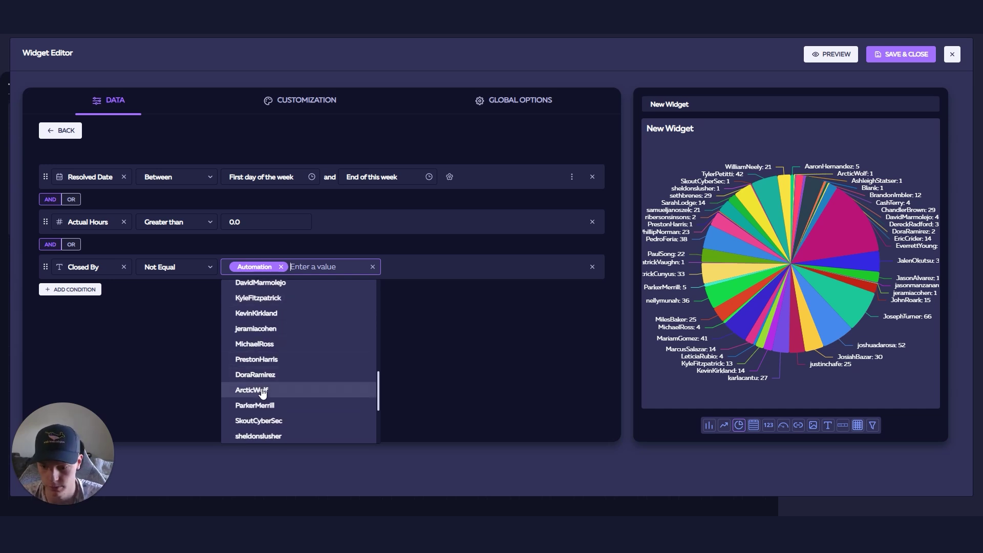
click(263, 390)
Step: Add SkoutCyberSec to the excluded values in the Closed By filter condition
click(372, 267)
scroll(293, 380, down, 2)
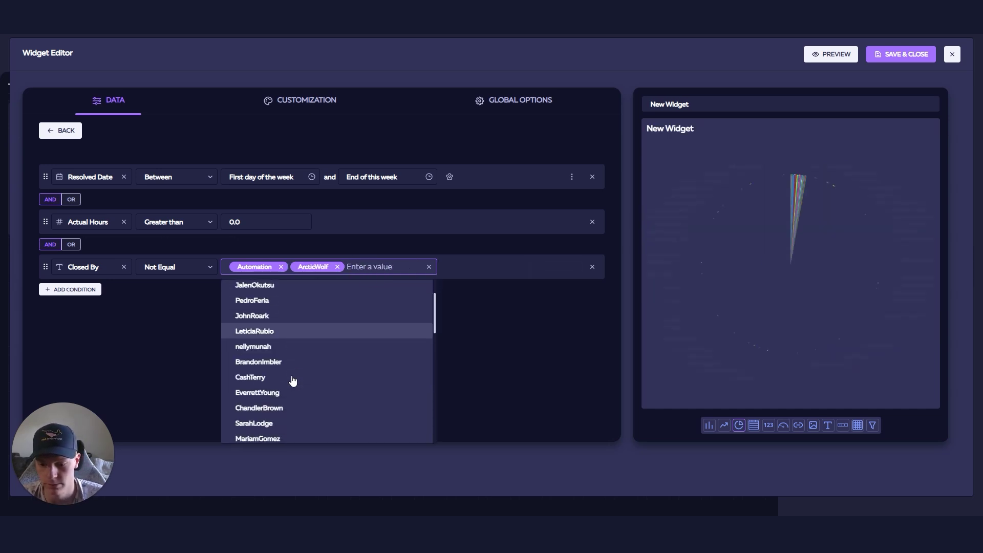
scroll(291, 376, down, 6)
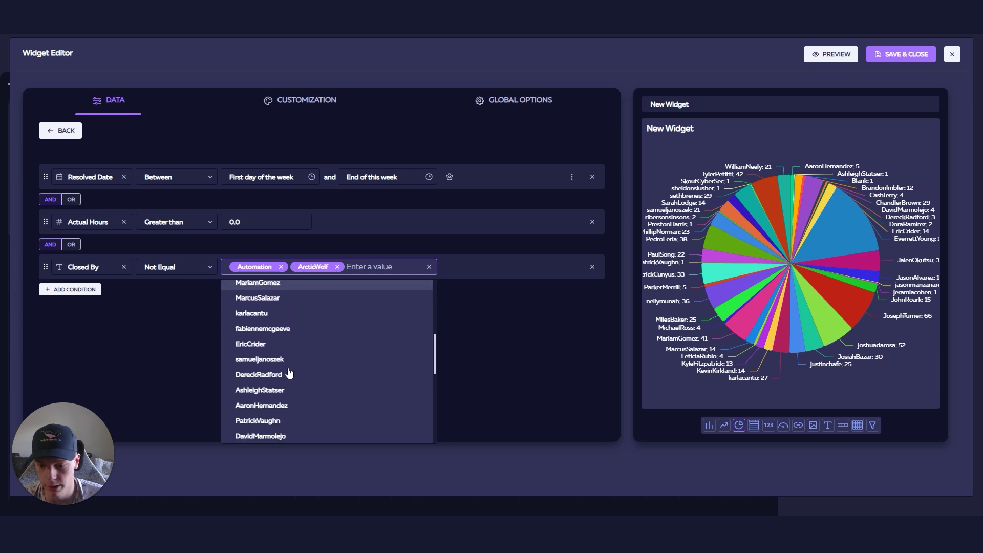
scroll(290, 373, down, 10)
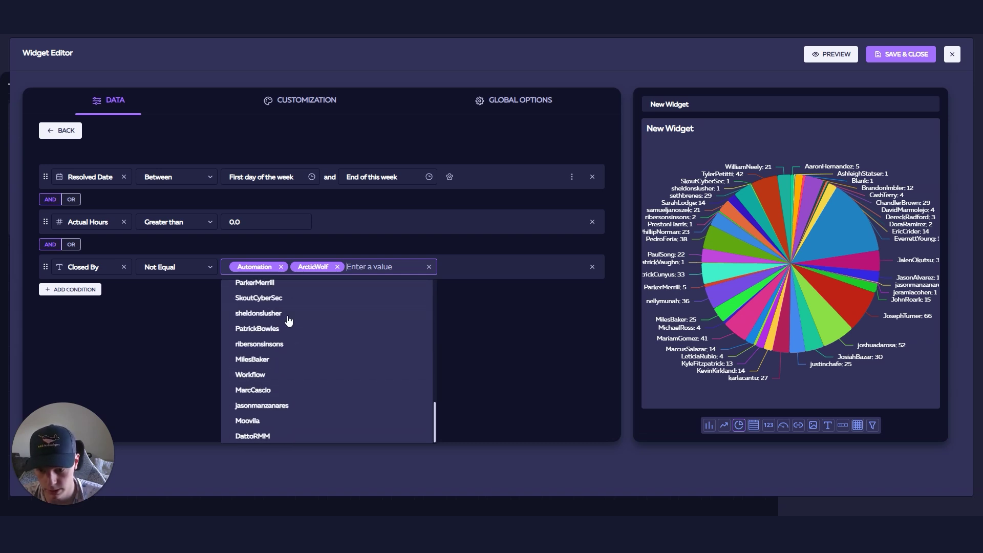
scroll(276, 333, up, 1)
click(265, 348)
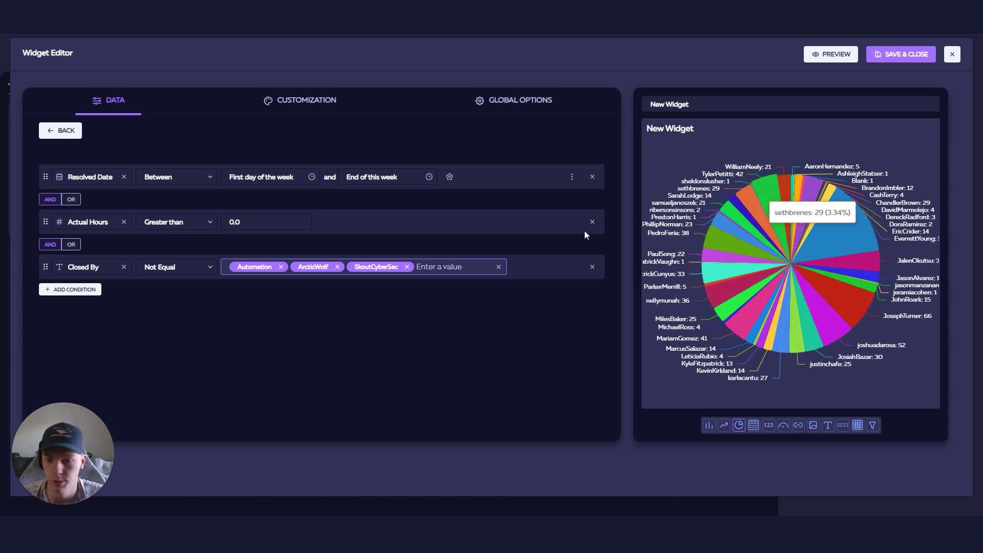
Step: Set the pie chart's custom radius to 0% - 83%, trying a 40% inner radius along the way
click(303, 107)
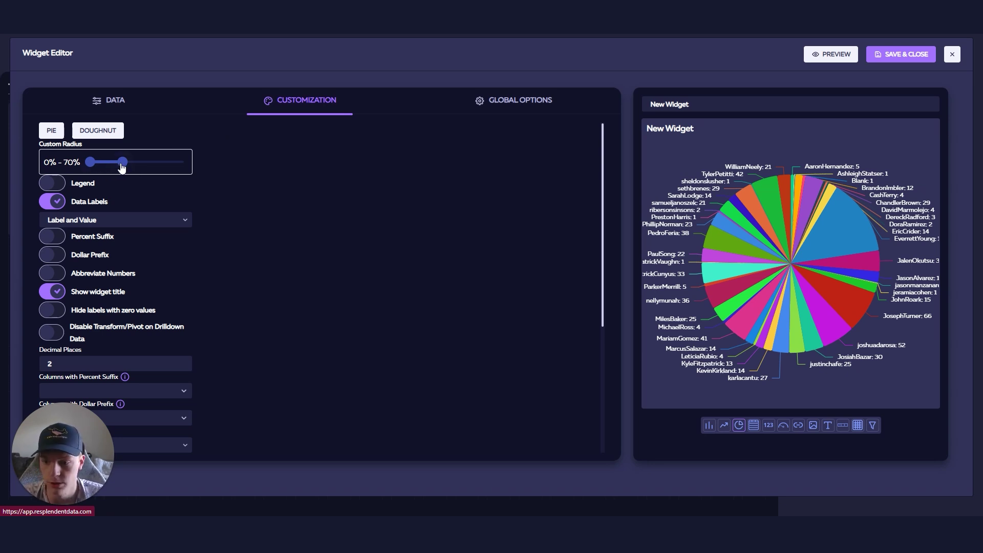
drag(121, 167, 128, 168)
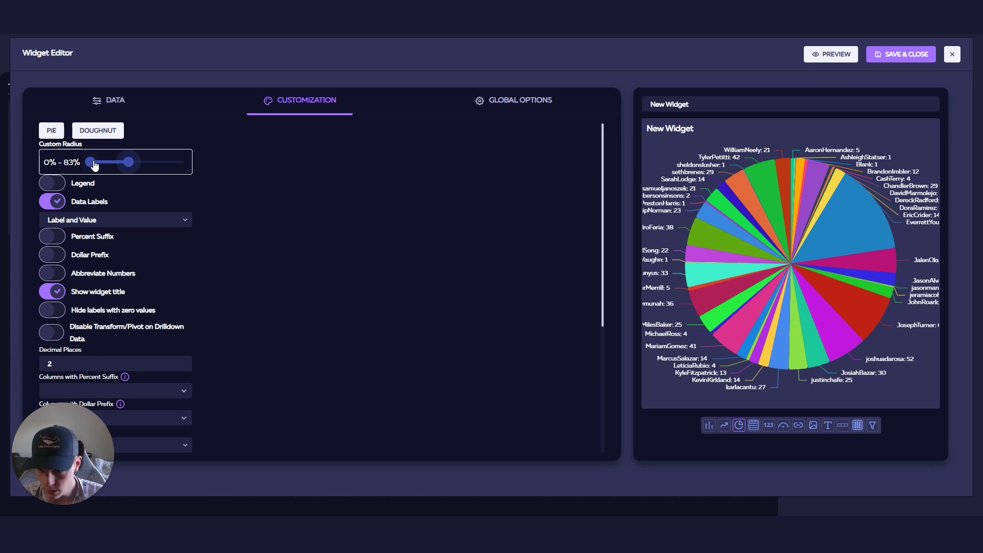
drag(94, 163, 110, 168)
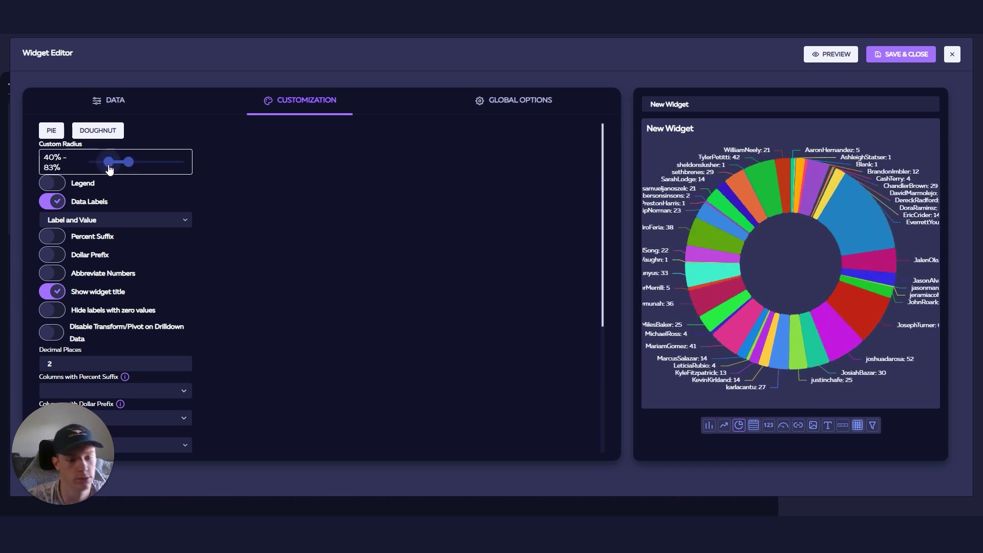
drag(109, 169, 89, 163)
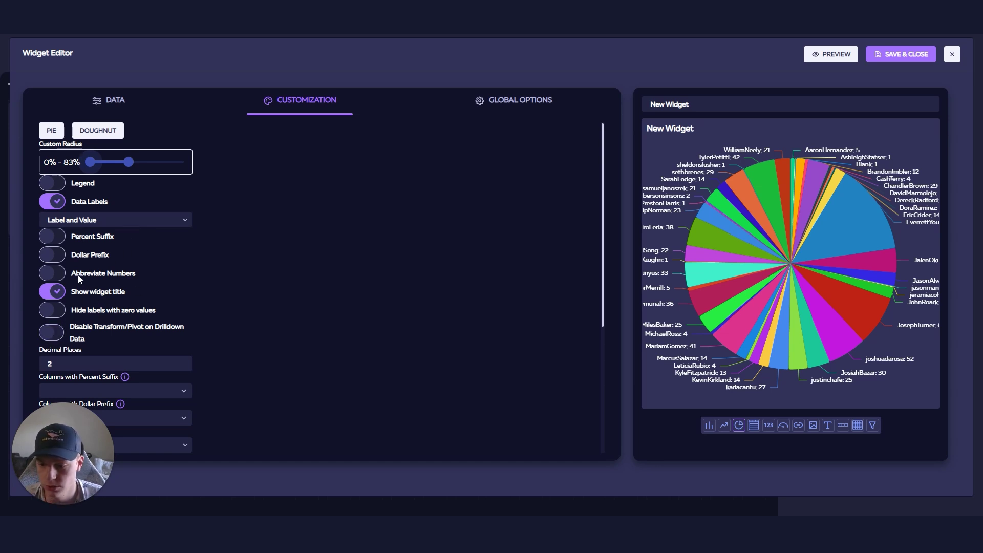
Step: Try the percent suffix on the chart values, and enable hiding labels with zero values
click(59, 238)
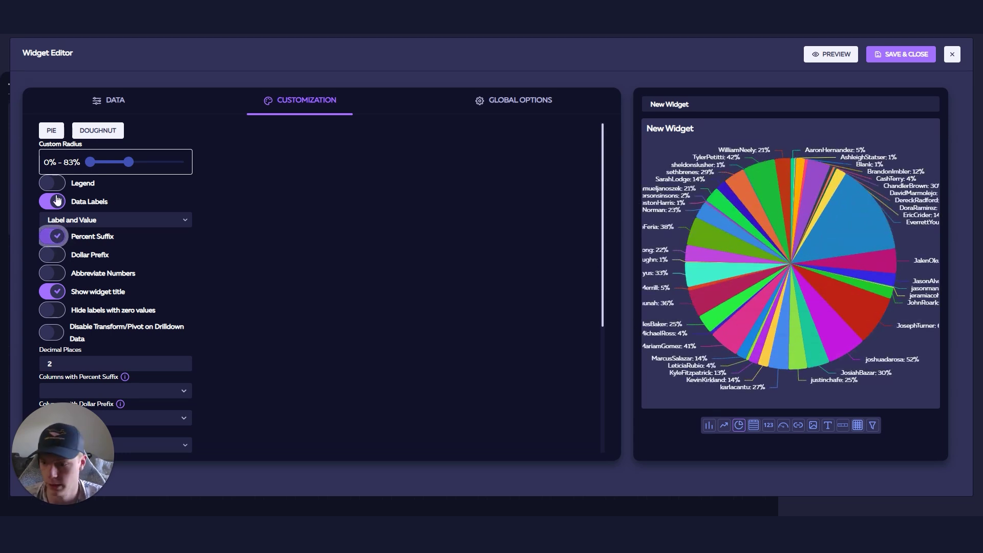
click(57, 237)
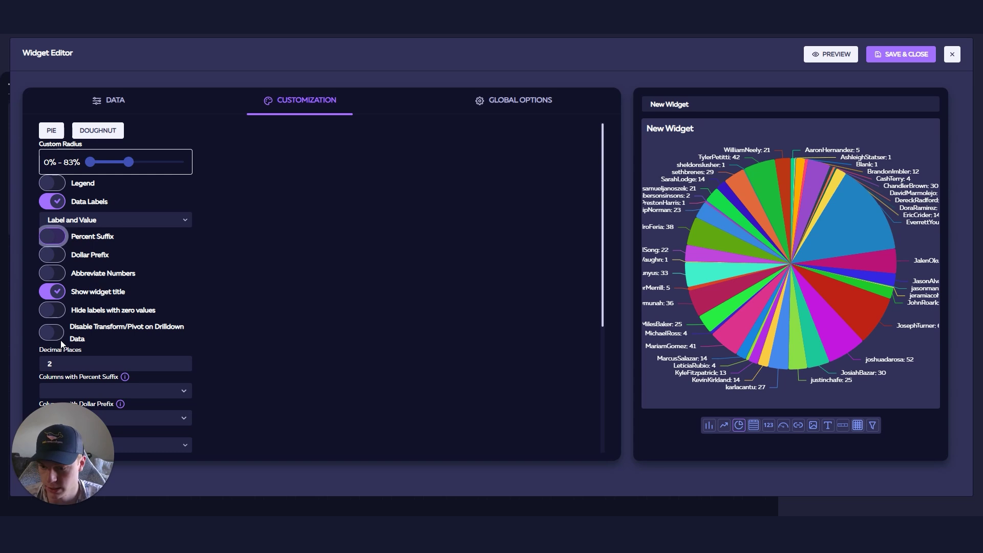
click(57, 311)
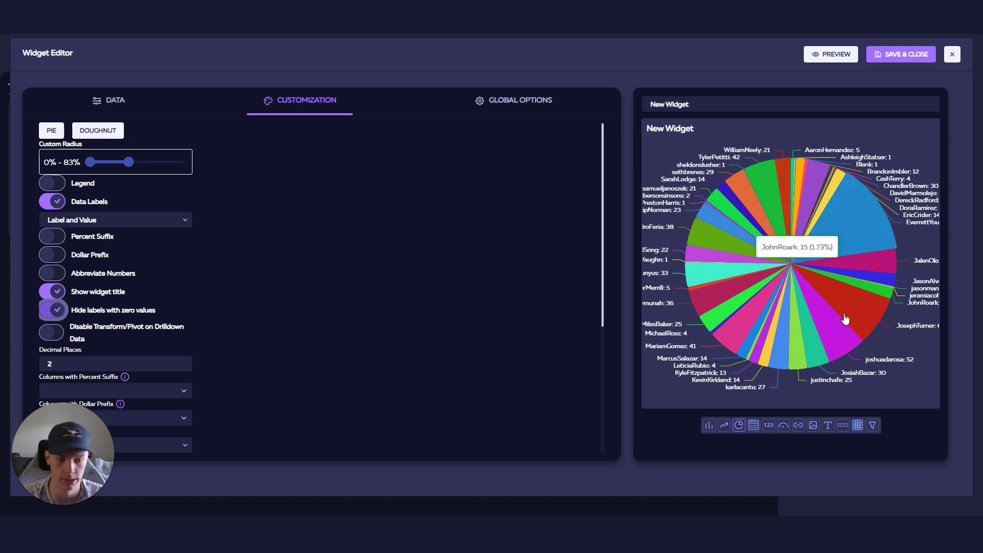
Step: Review the remaining customization options, including sorting methods, value limits, drilldown/table date formats and widget colors
scroll(229, 265, down, 1)
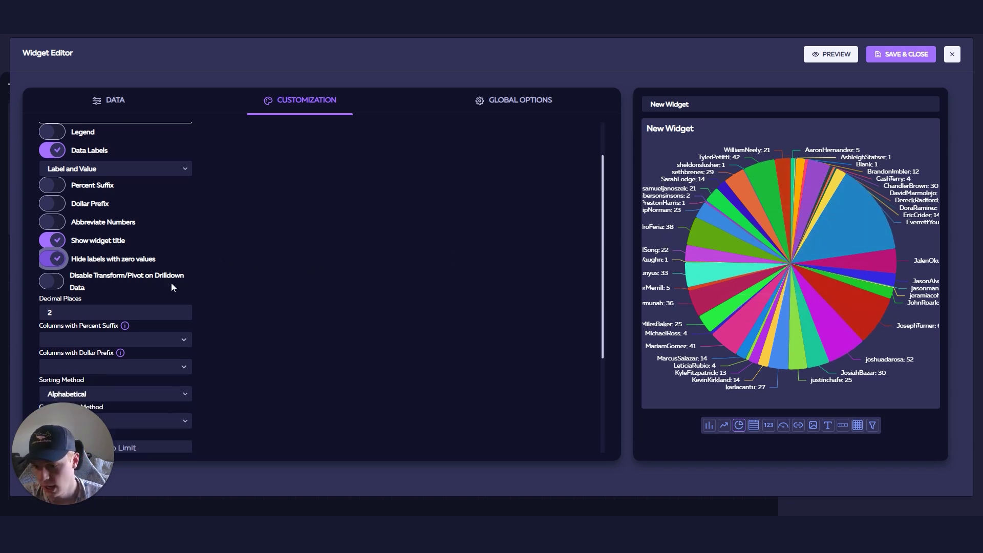
scroll(173, 287, down, 1)
scroll(128, 314, down, 1)
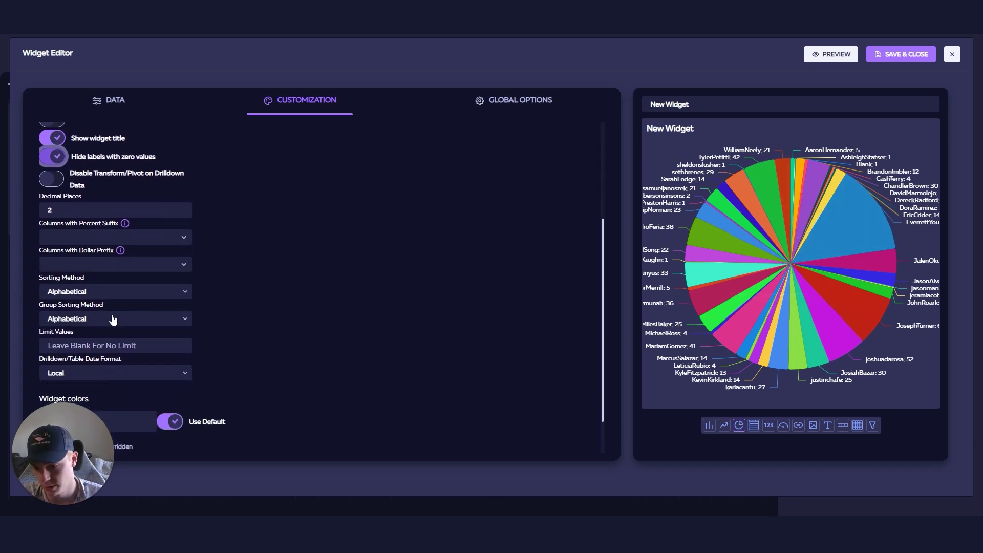
scroll(107, 338, up, 1)
scroll(93, 370, down, 1)
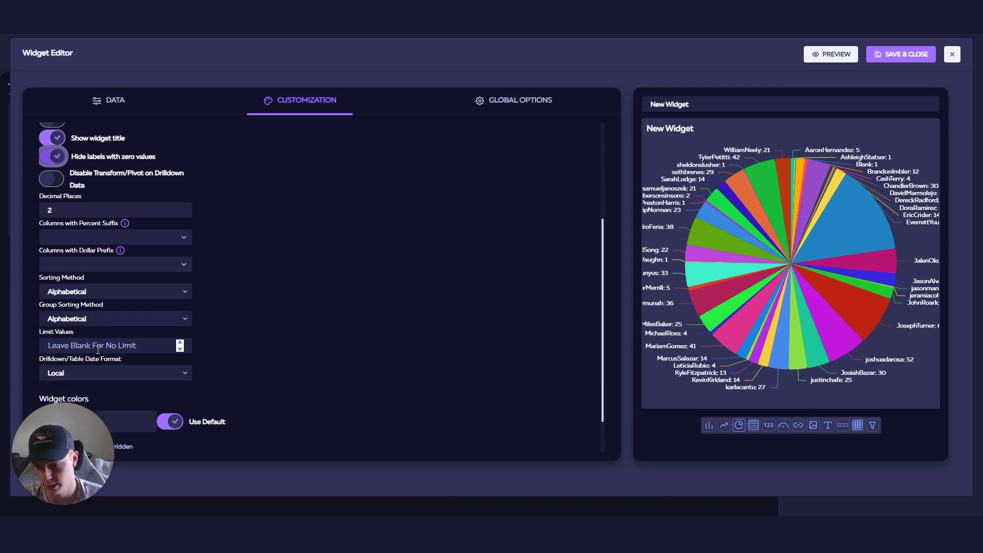
scroll(91, 376, down, 1)
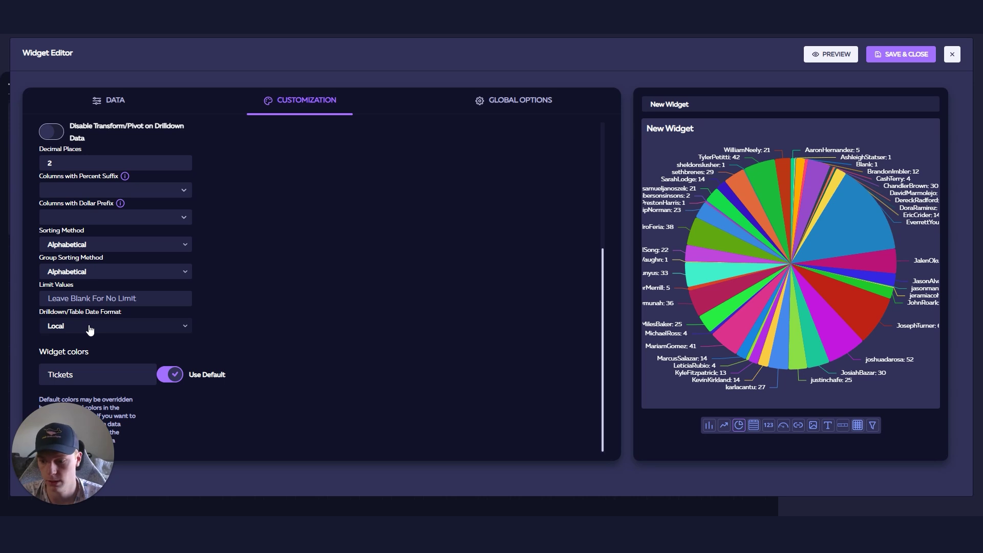
scroll(117, 376, up, 1)
click(119, 379)
scroll(141, 369, down, 1)
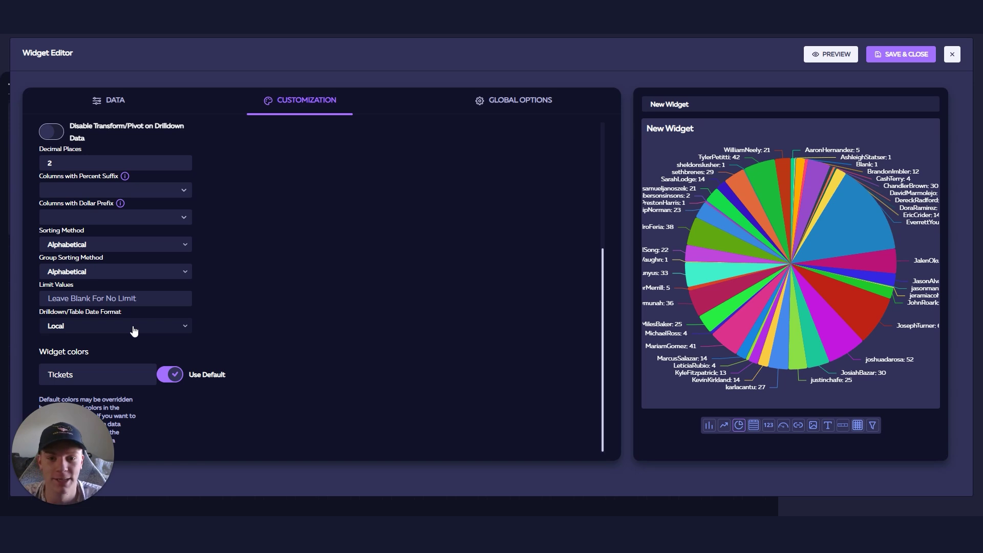
click(134, 330)
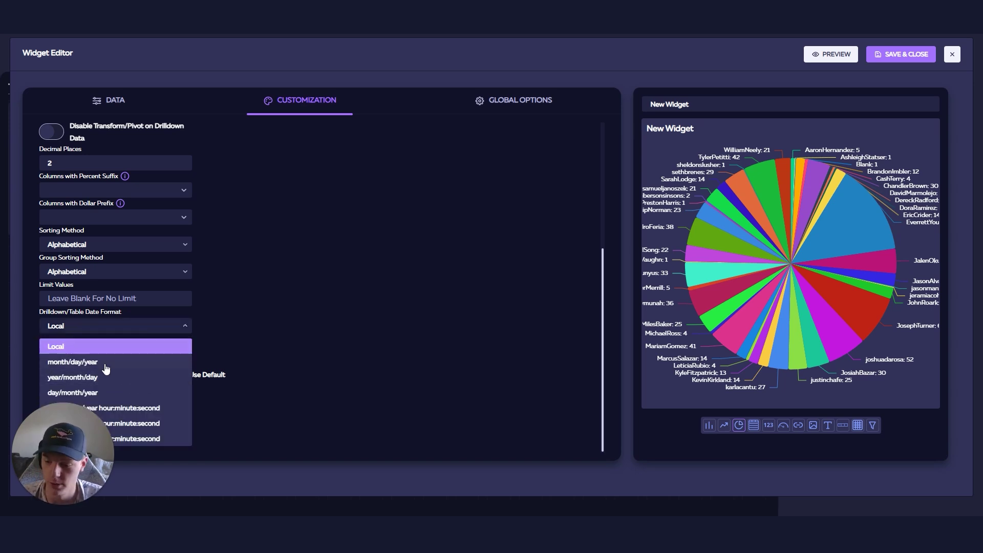
click(268, 329)
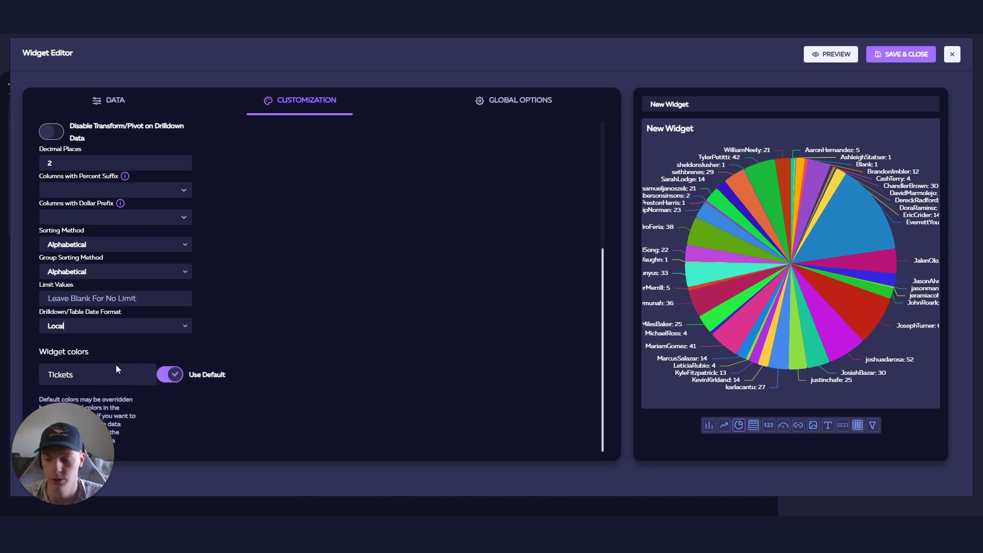
Step: Try a custom color for the Tickets data and restore the default widget colors
click(169, 375)
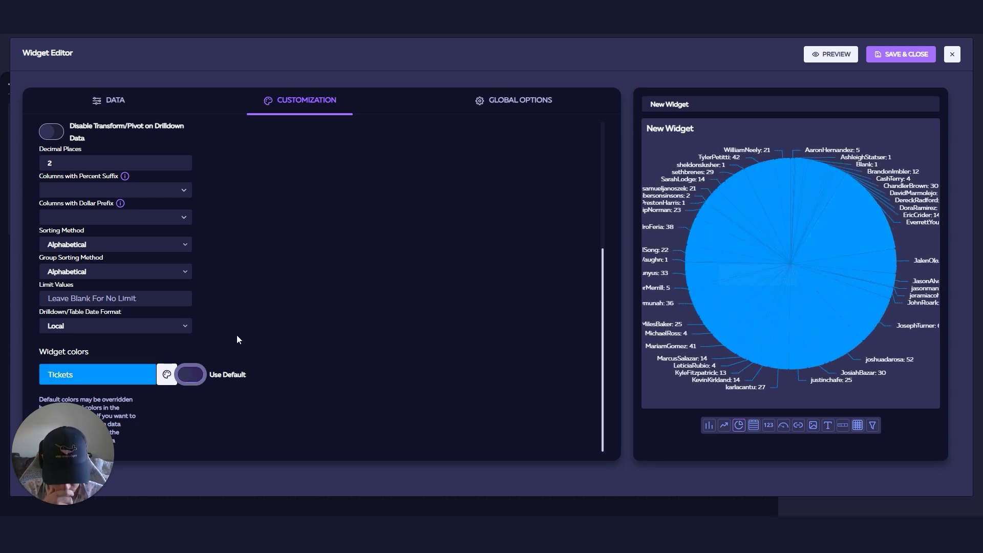
click(168, 373)
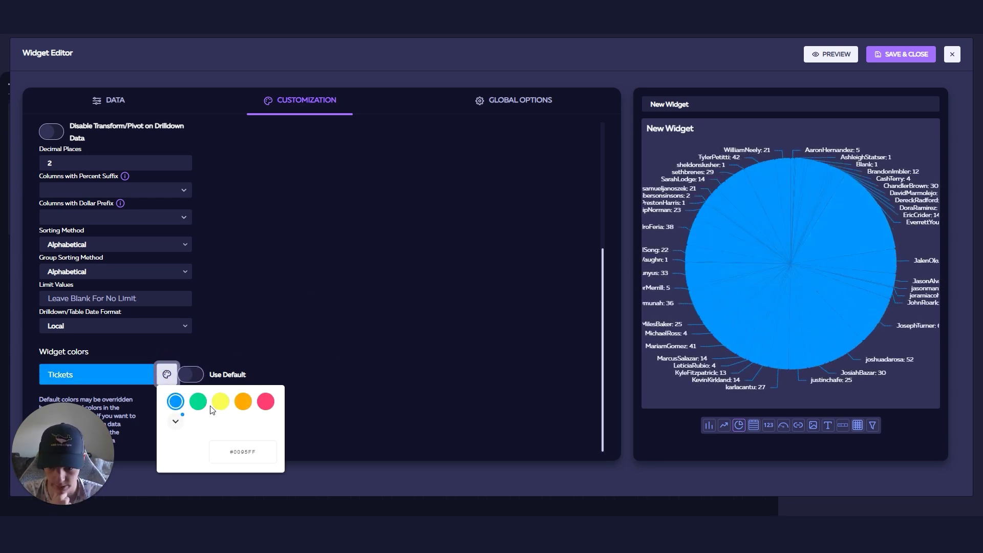
click(178, 425)
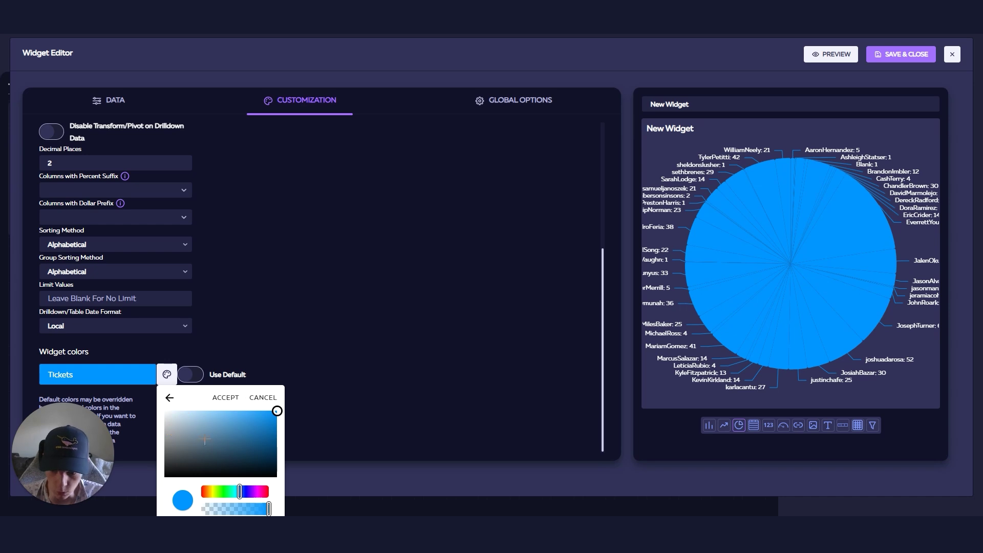
click(231, 492)
click(237, 492)
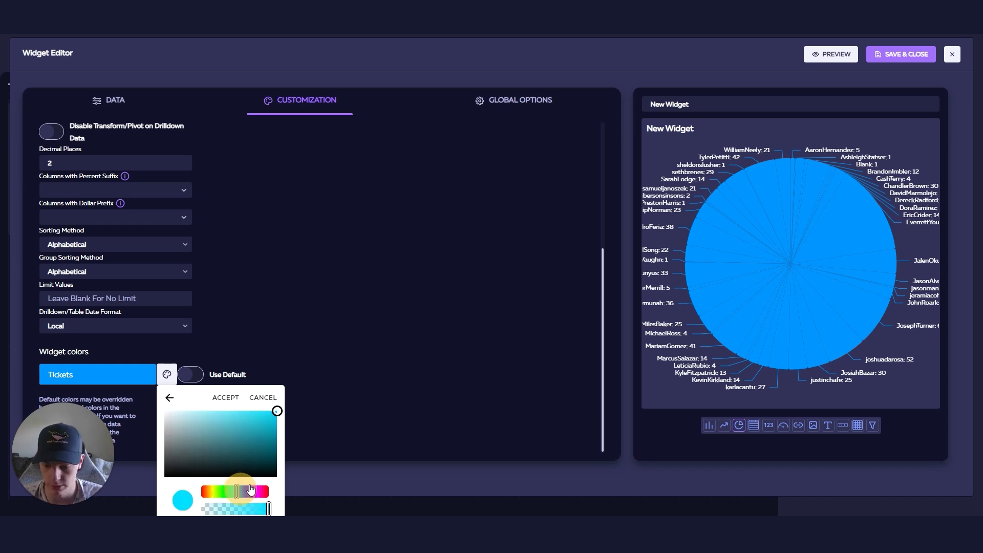
click(170, 397)
click(192, 379)
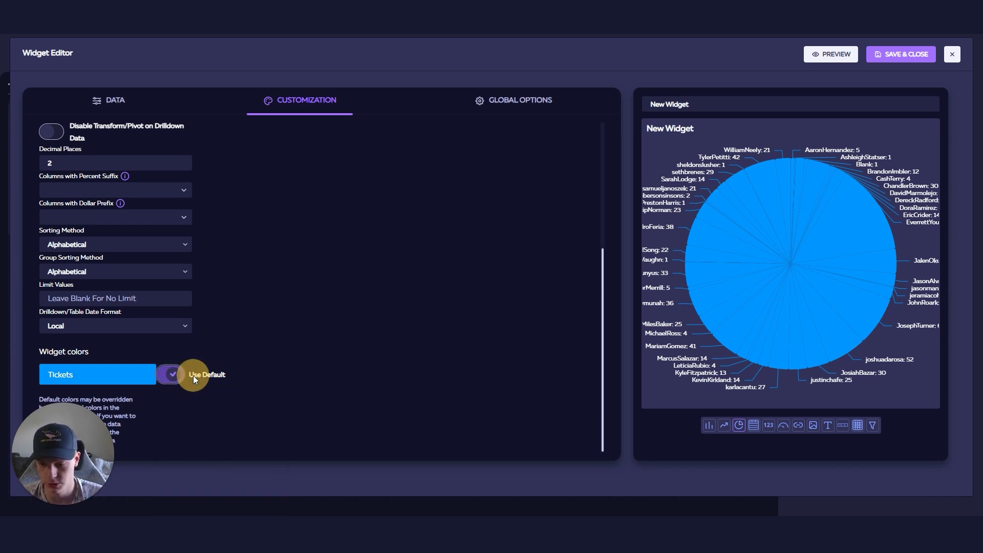
click(193, 379)
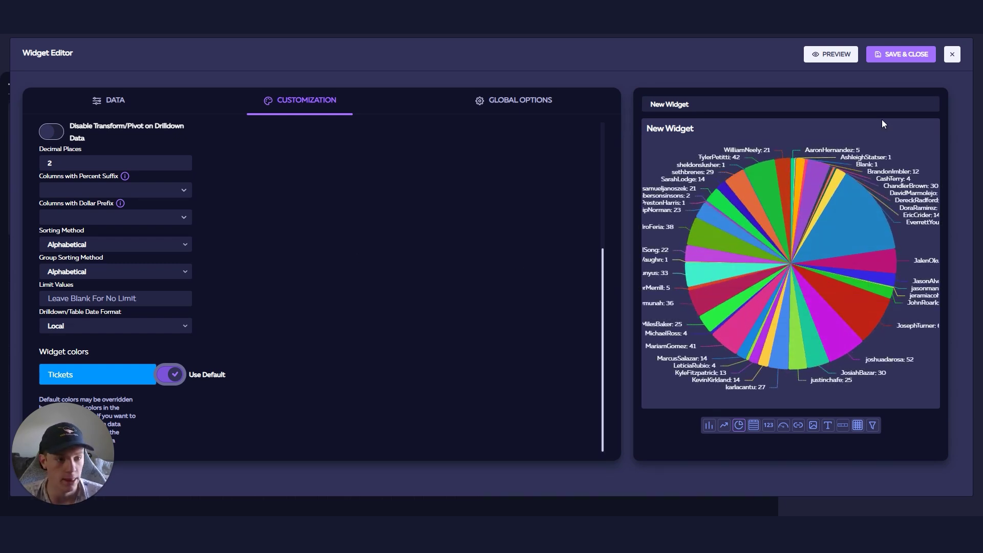
Step: Save the pie chart widget and enlarge it on the Tickets dashboard so its labels fit
click(901, 57)
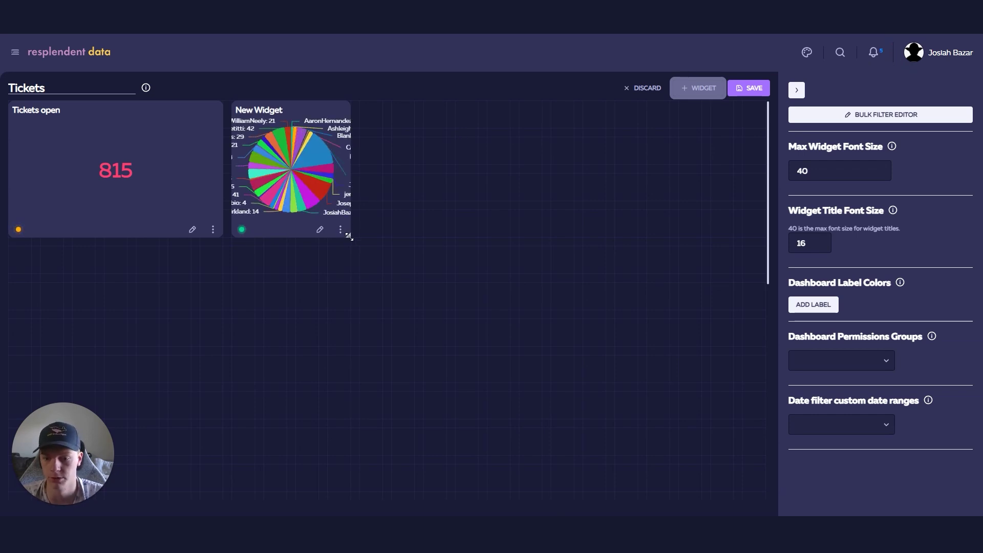
drag(349, 236, 605, 394)
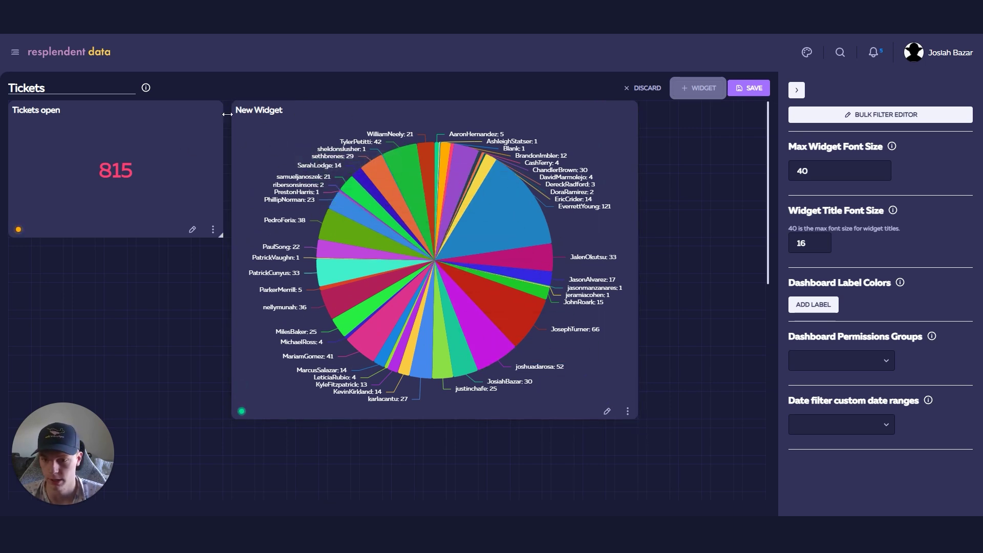
Step: Rename the pie chart widget to Tickets Closed By, save it, and align its edge beside the Tickets open widget
click(608, 414)
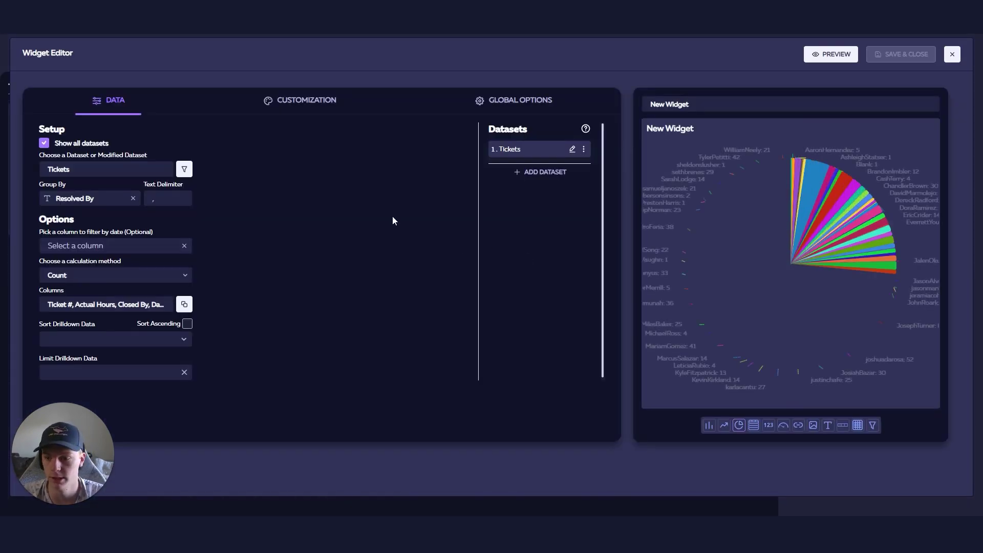
click(739, 102)
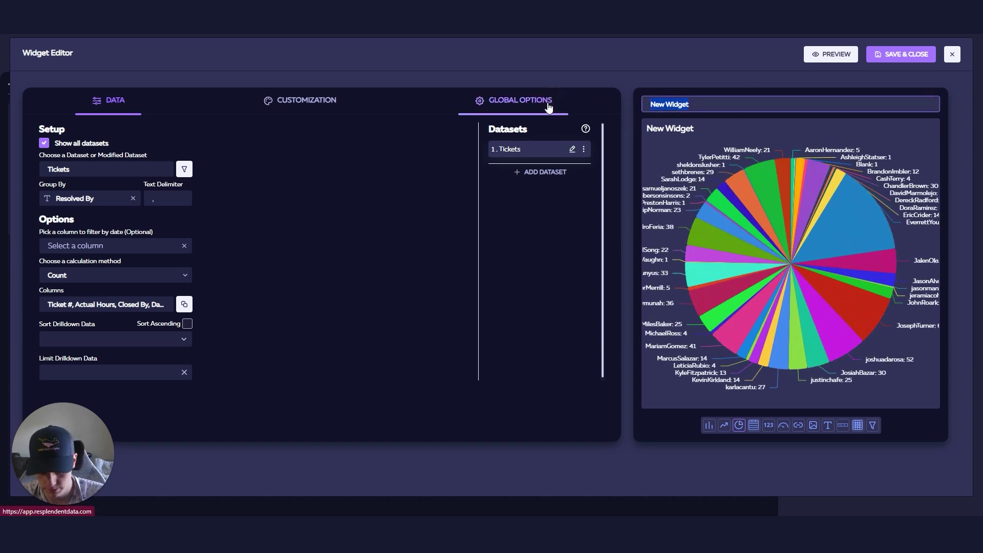
text(Tickets C)
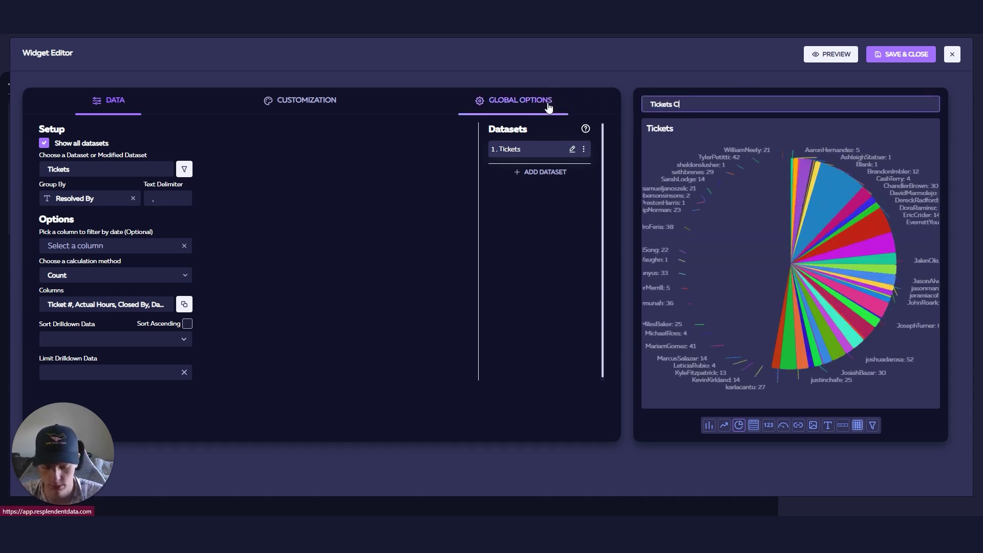
text(losed By)
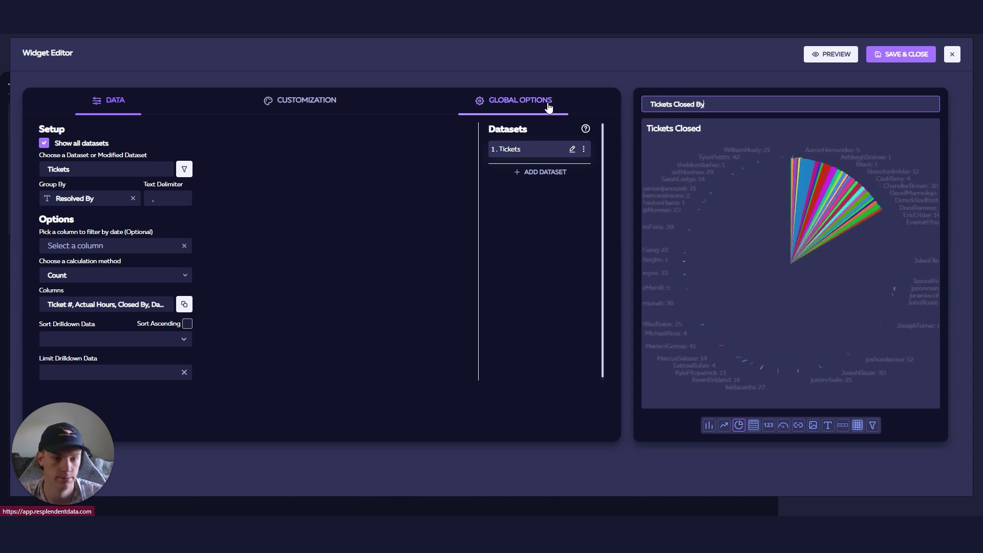
click(914, 57)
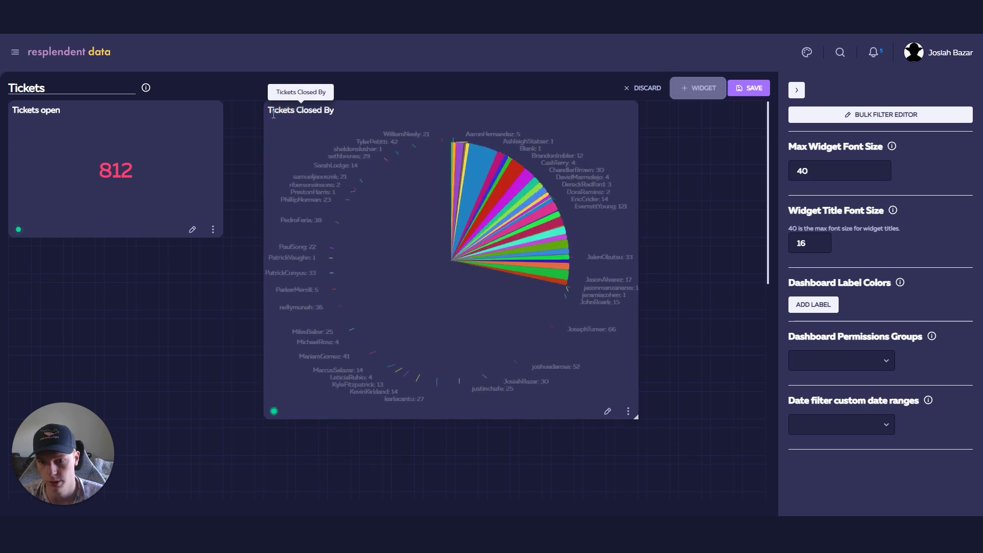
drag(266, 113, 256, 110)
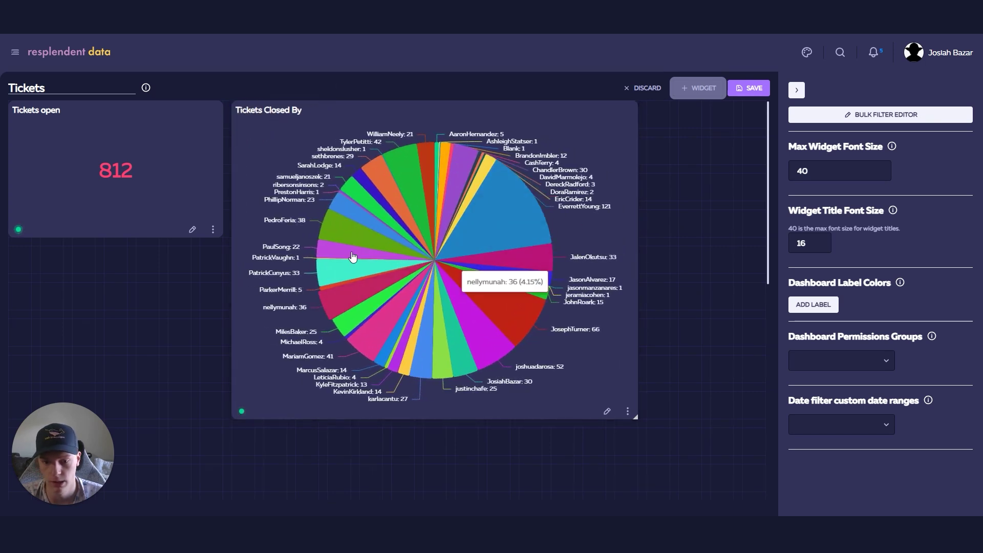